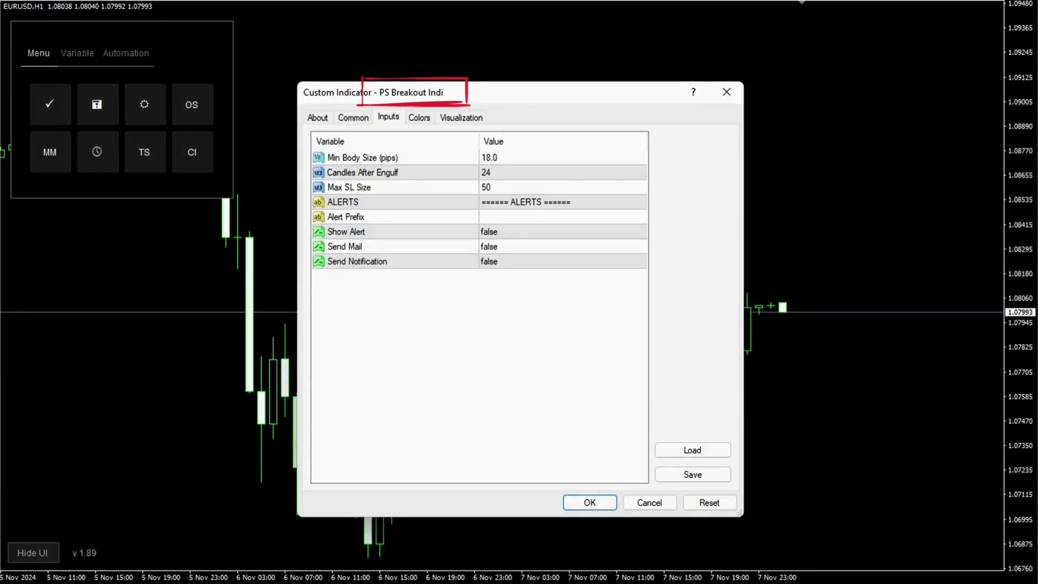
Check the Lime buy and Tomato sell buffer colours, then attach PS Breakout Indi to the EURUSD H1 chart
left_click(427, 117)
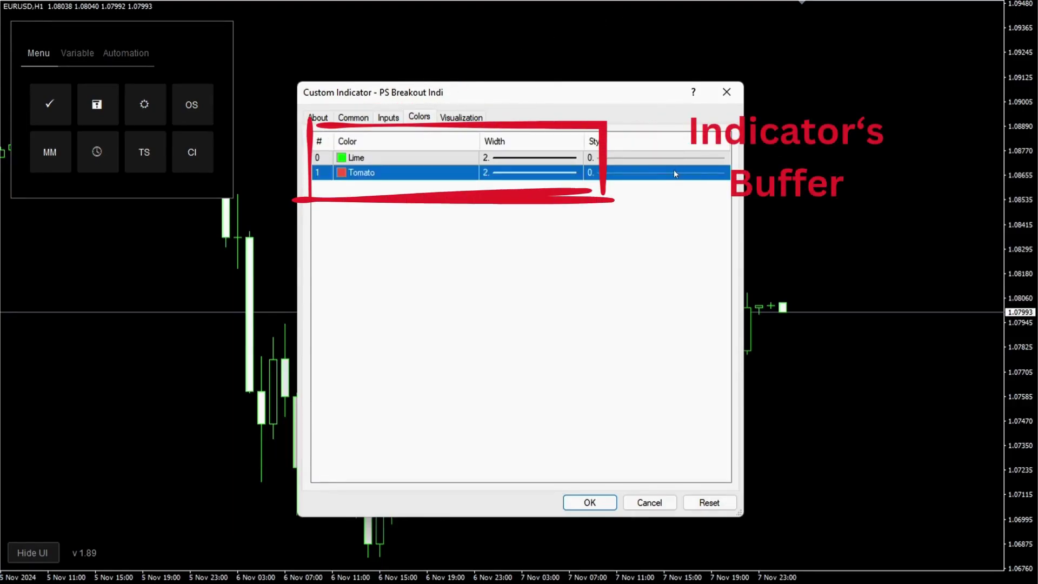
left_click(593, 504)
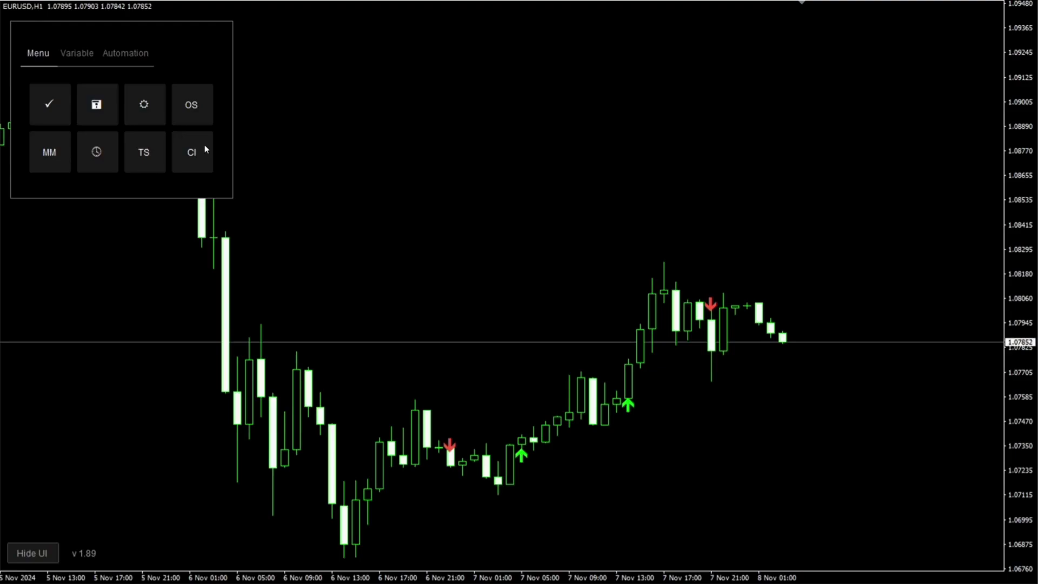
Create a new custom indicator named 'PS Breakout Indi' with alias 'PS Breakout'
left_click(206, 145)
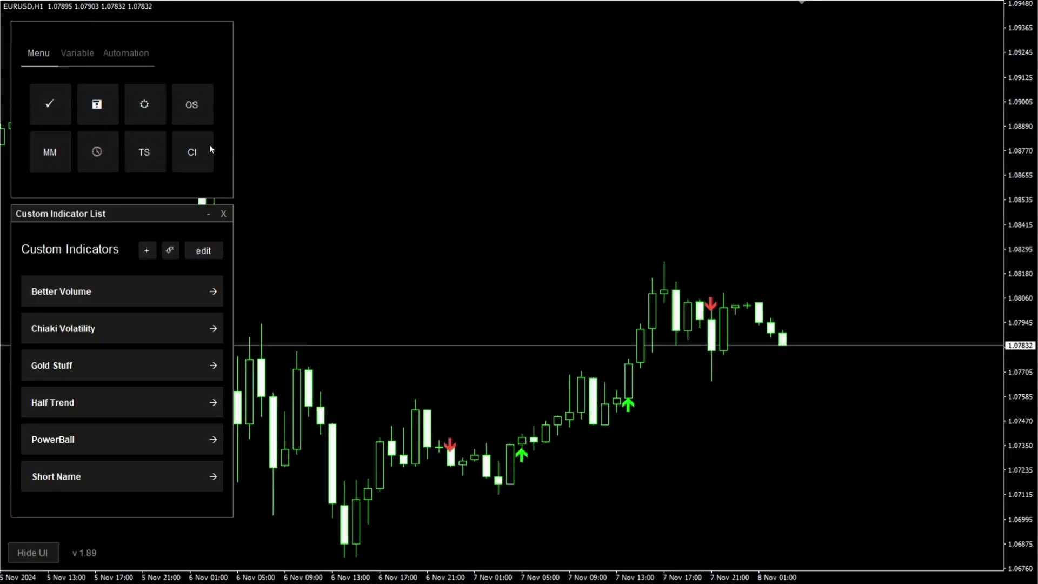
left_click(147, 250)
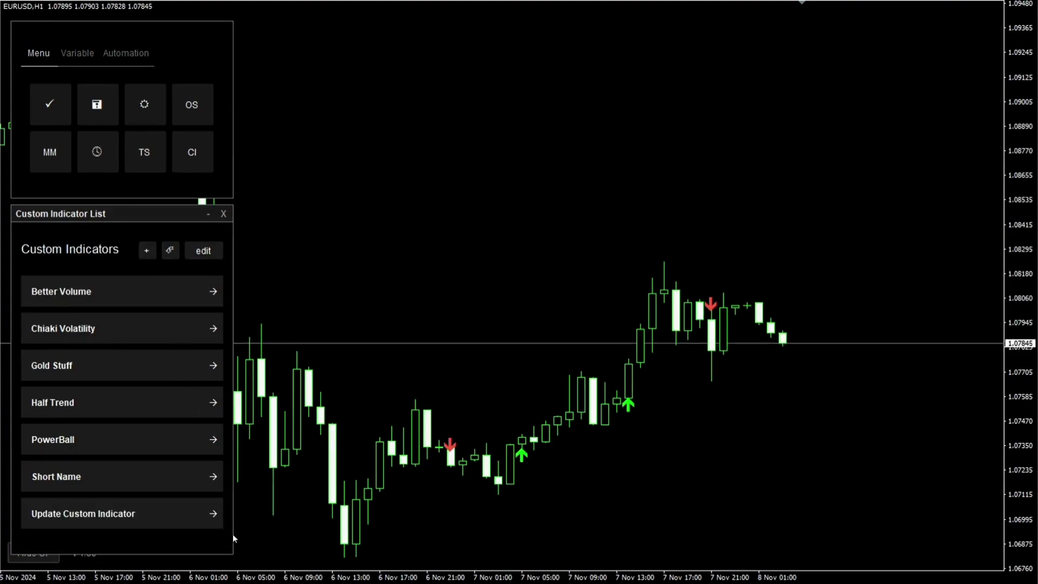
left_click(212, 521)
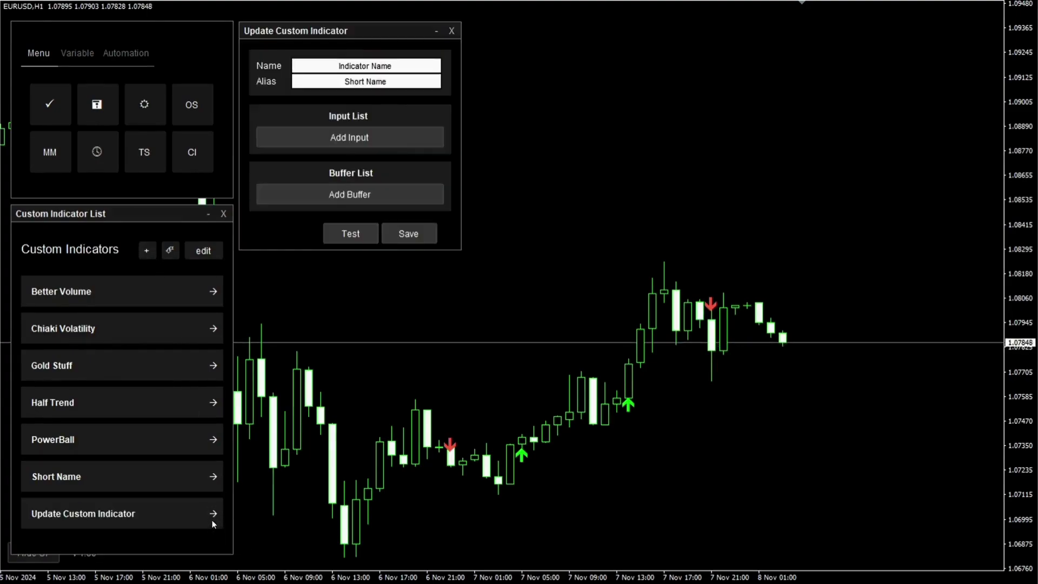
left_click(420, 68)
type("PS Breakout ")
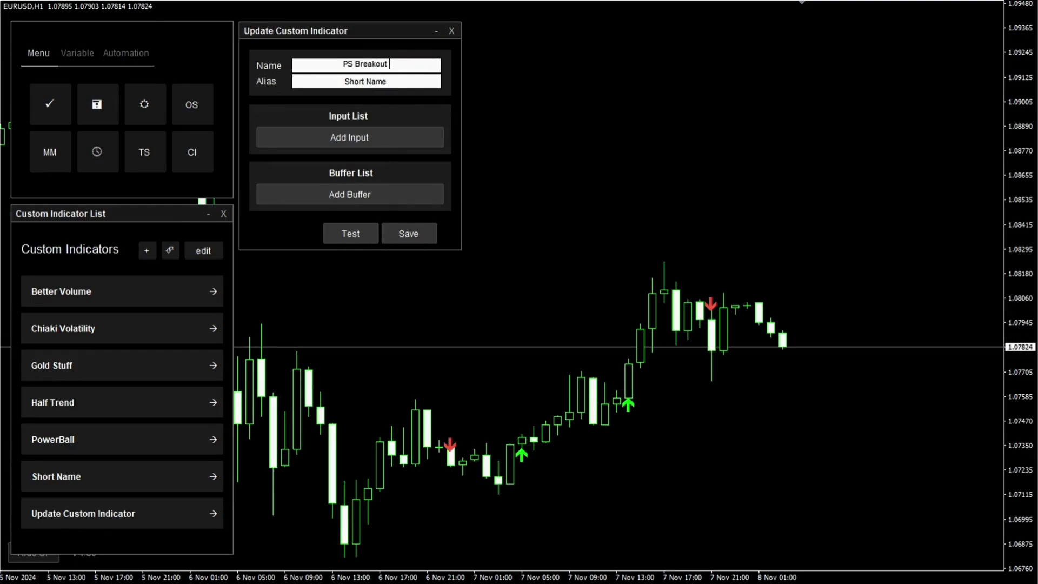
type("Indi")
left_click(405, 83)
type("PS Breakout")
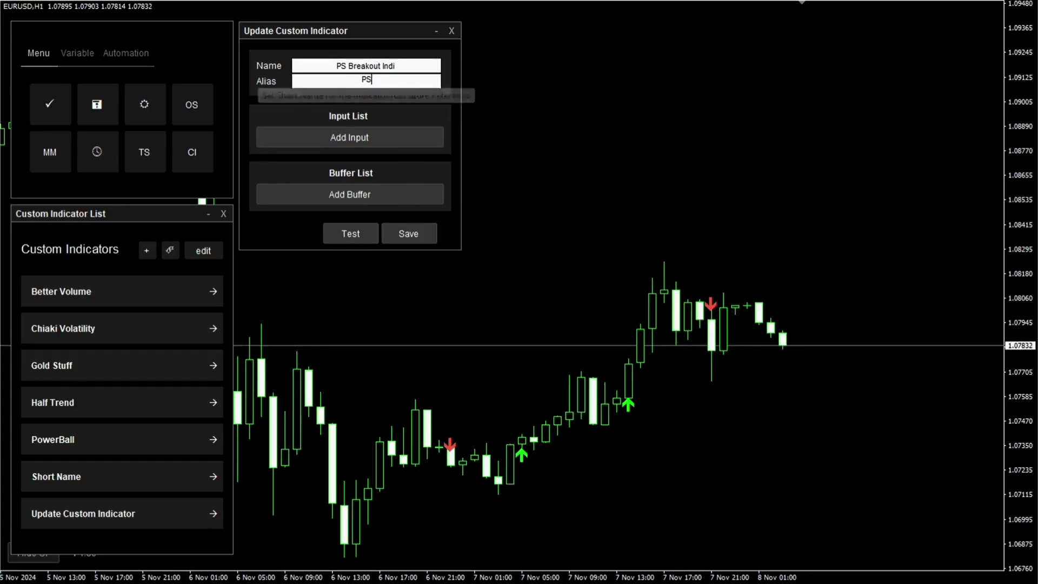
Add three inputs named Min Body, Candles After and Max SL
left_click(404, 149)
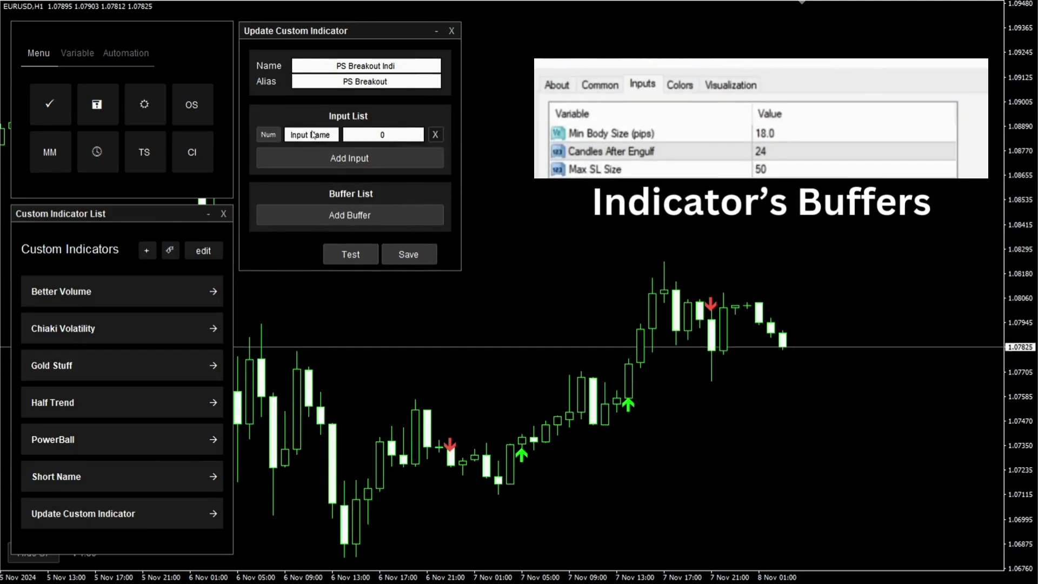
left_click(313, 135)
type("Min Body")
left_click(349, 158)
left_click(311, 155)
type("Candle")
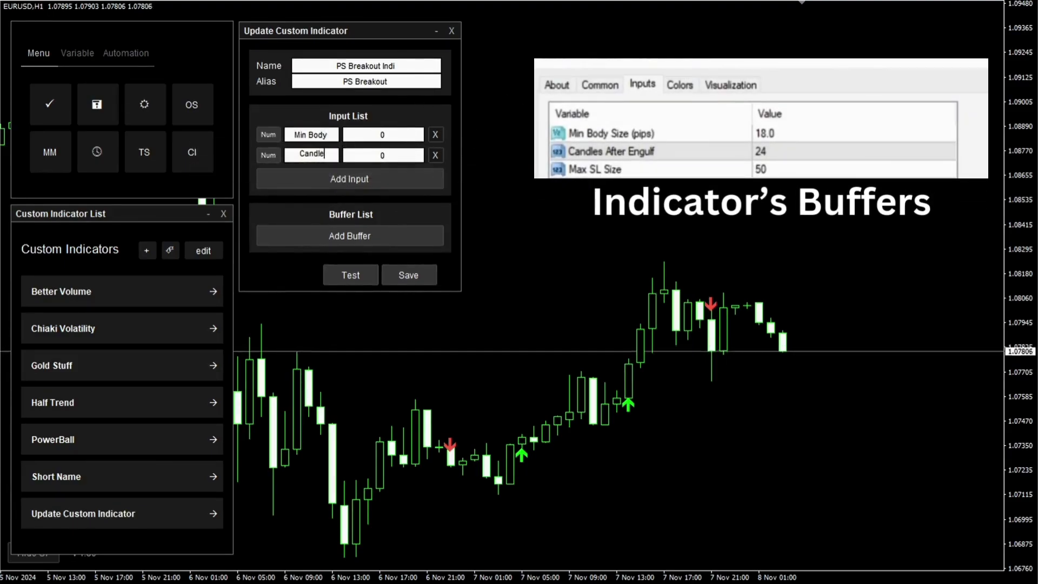
type("s After")
left_click(329, 178)
left_click(327, 174)
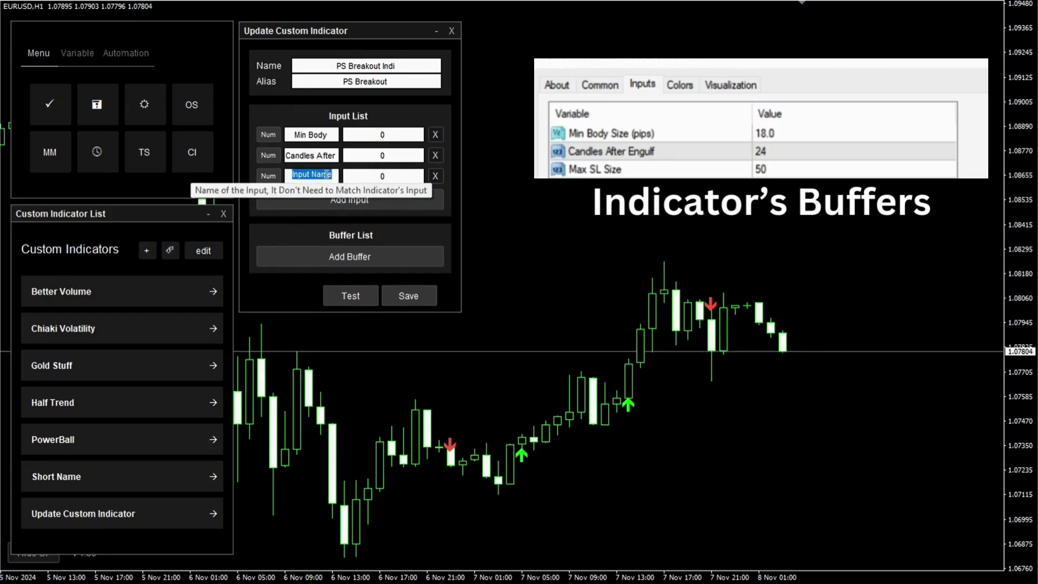
type("Max SL")
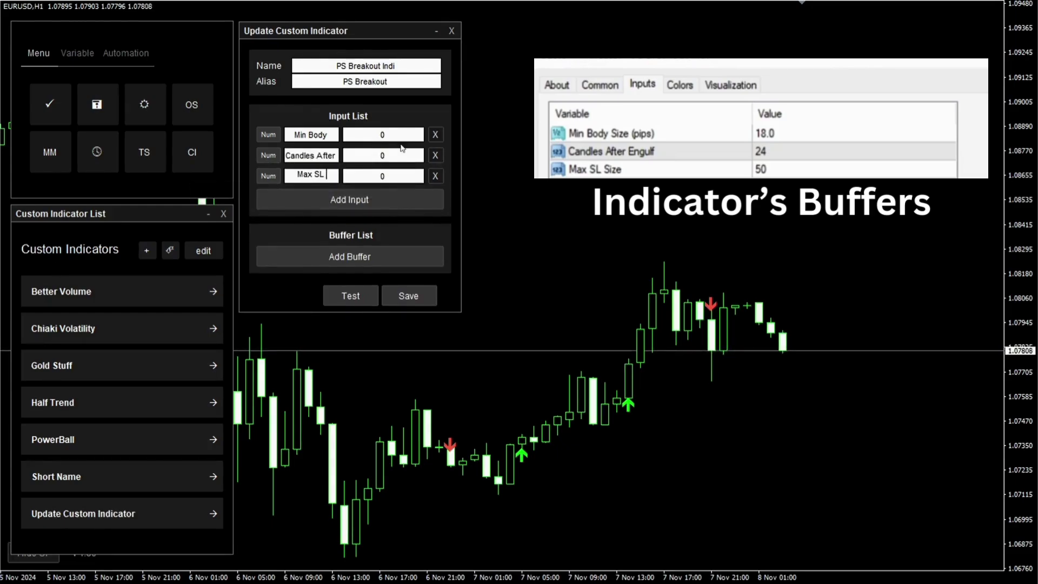
Set the input values to 18, 24 and 50, and add a buffer row
left_click(401, 135)
type("18")
left_click(401, 157)
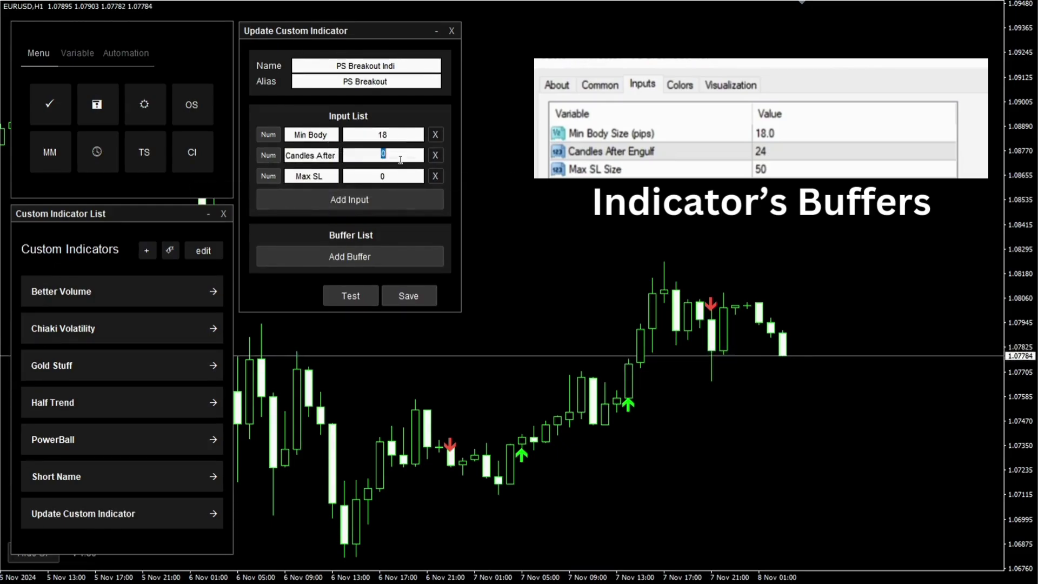
type("24")
left_click(398, 177)
type("50")
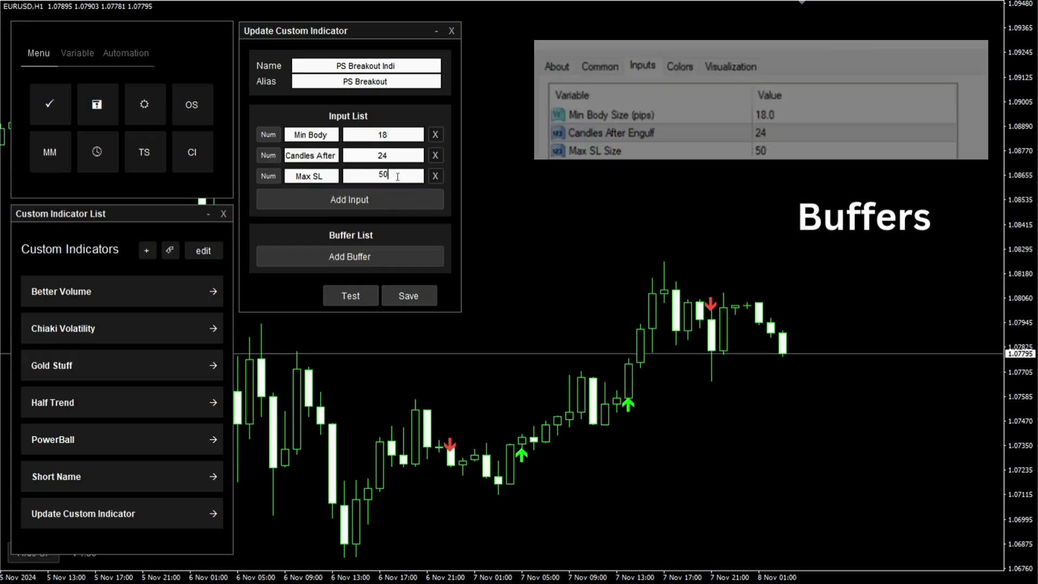
left_click(395, 254)
Name the buffers Buy (index 0) and Sell (index 1)
left_click(369, 256)
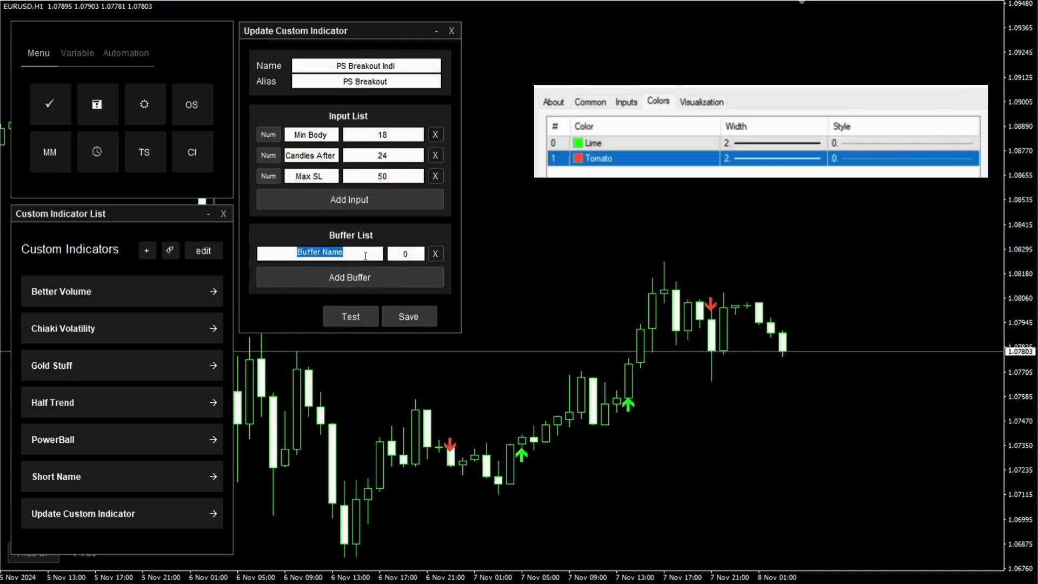
type("Buy")
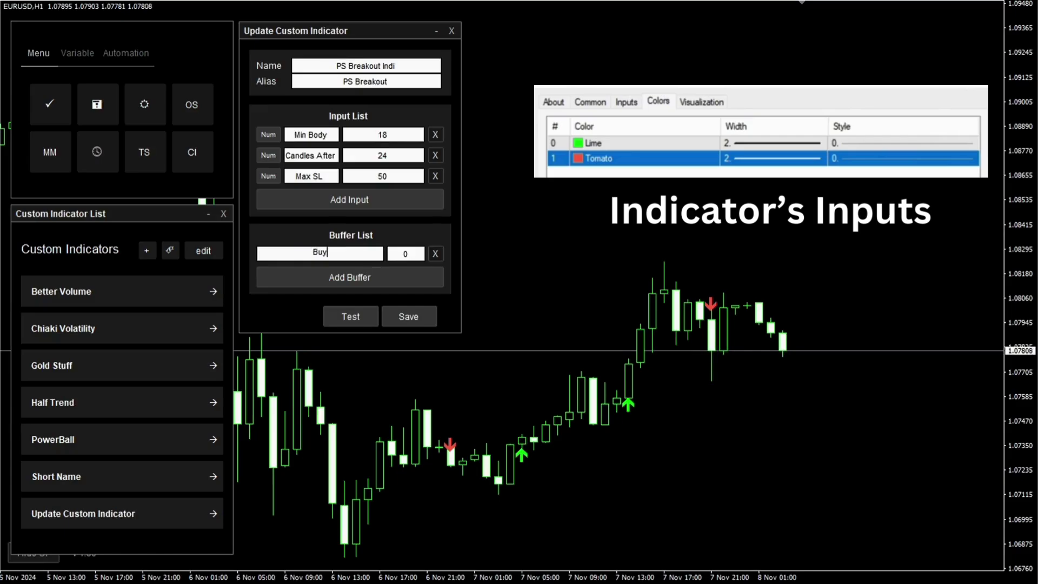
left_click(363, 280)
left_click(351, 279)
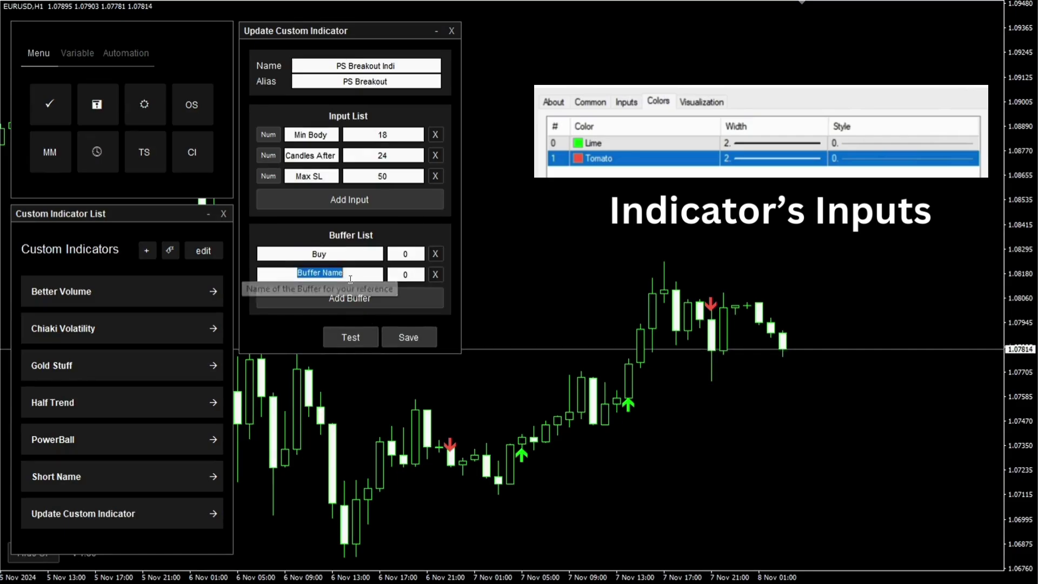
type("Sell")
left_click(400, 275)
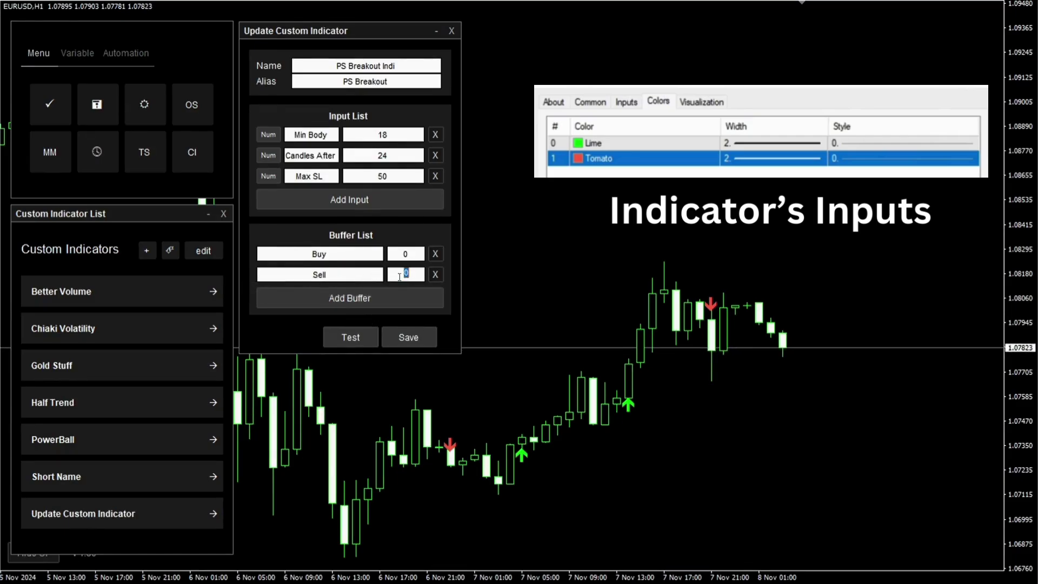
type("1")
Save the indicator, test and clear its signal preview, and close the editor
left_click(417, 340)
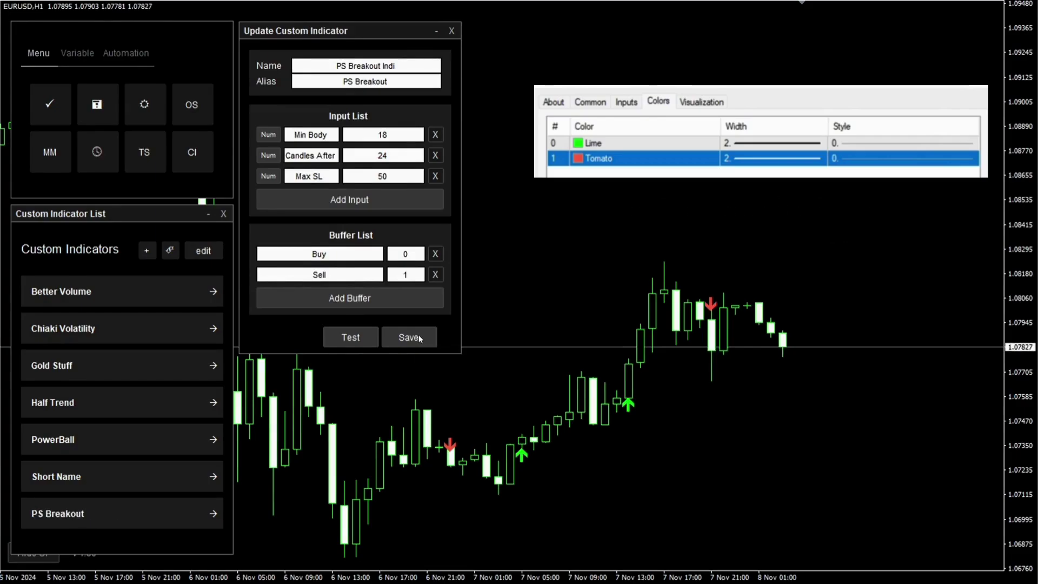
left_click(364, 338)
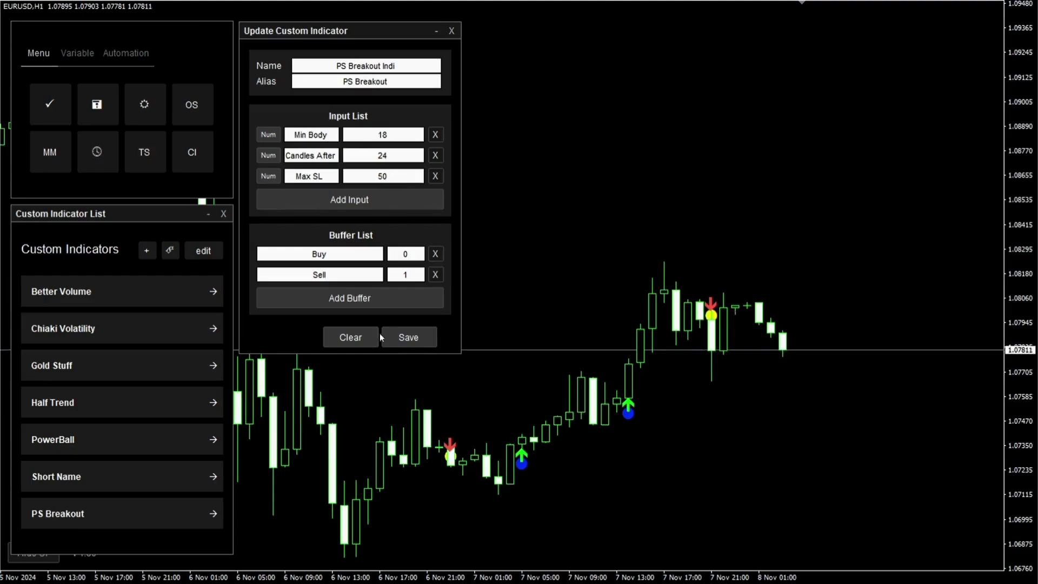
left_click(355, 338)
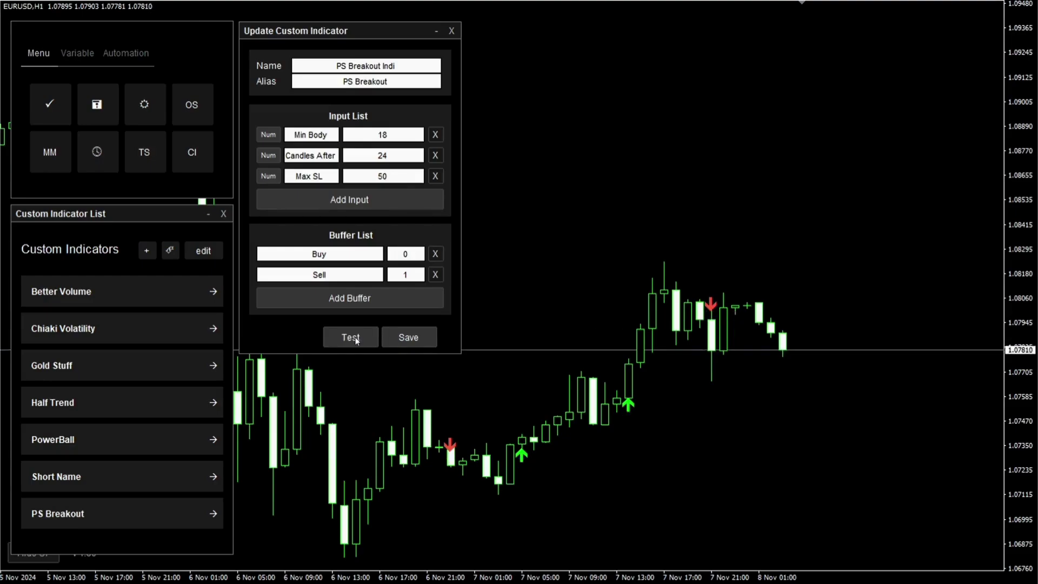
left_click(453, 31)
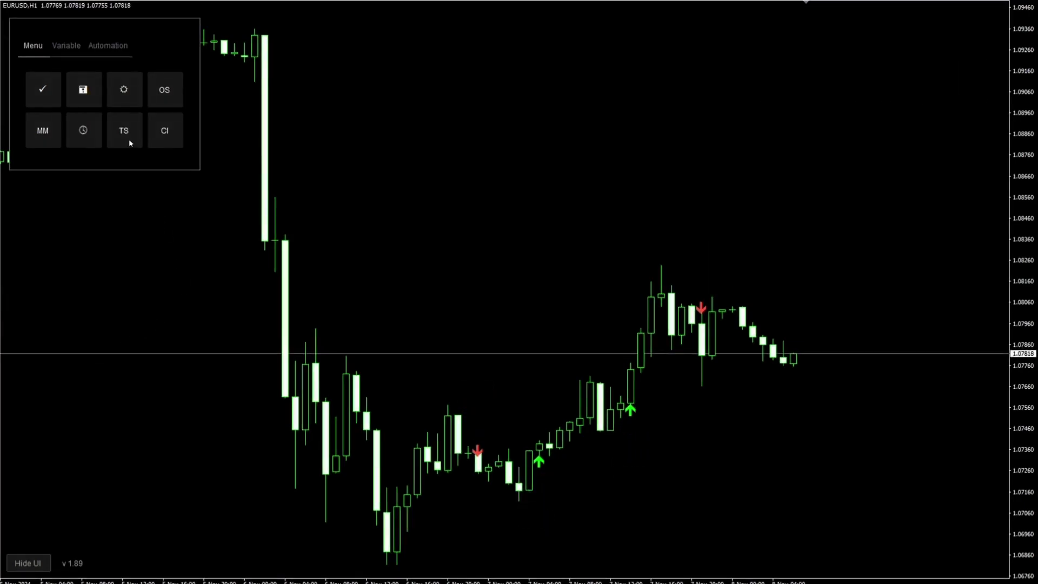
Add a new automation with the condition PS Breakout (Buy) Exist
left_click(112, 46)
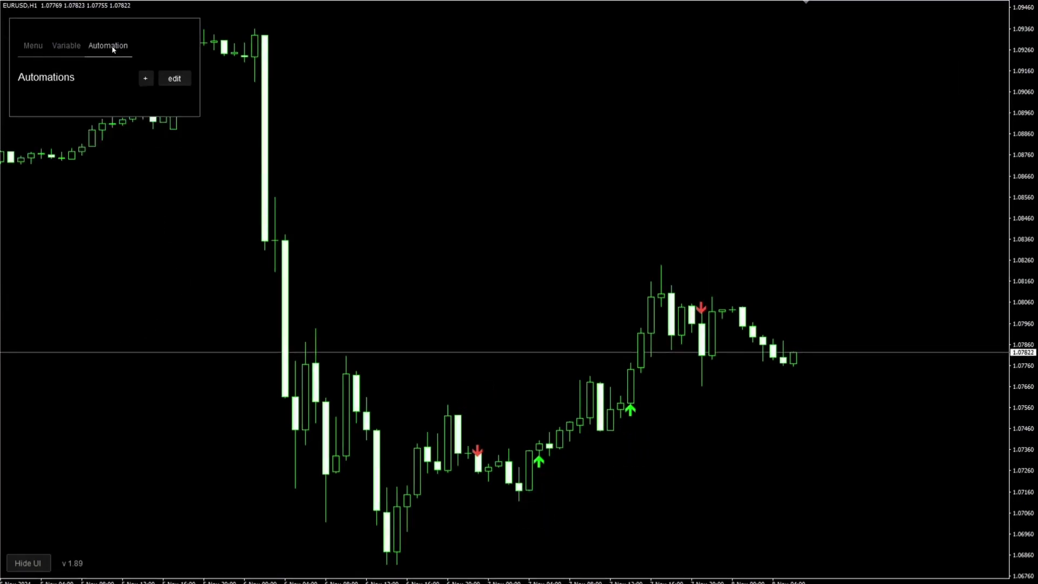
left_click(146, 79)
left_click(184, 113)
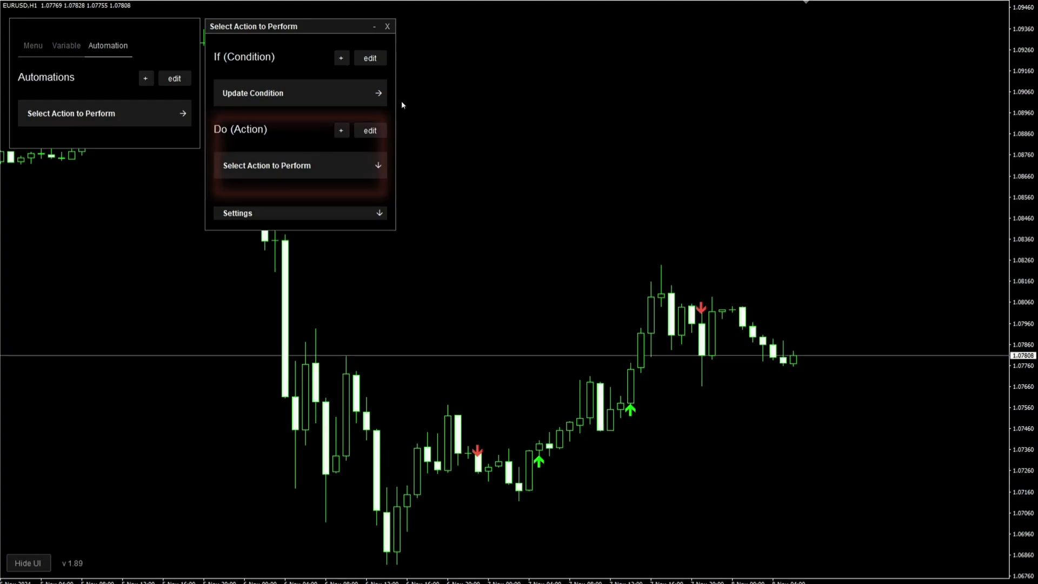
left_click(379, 94)
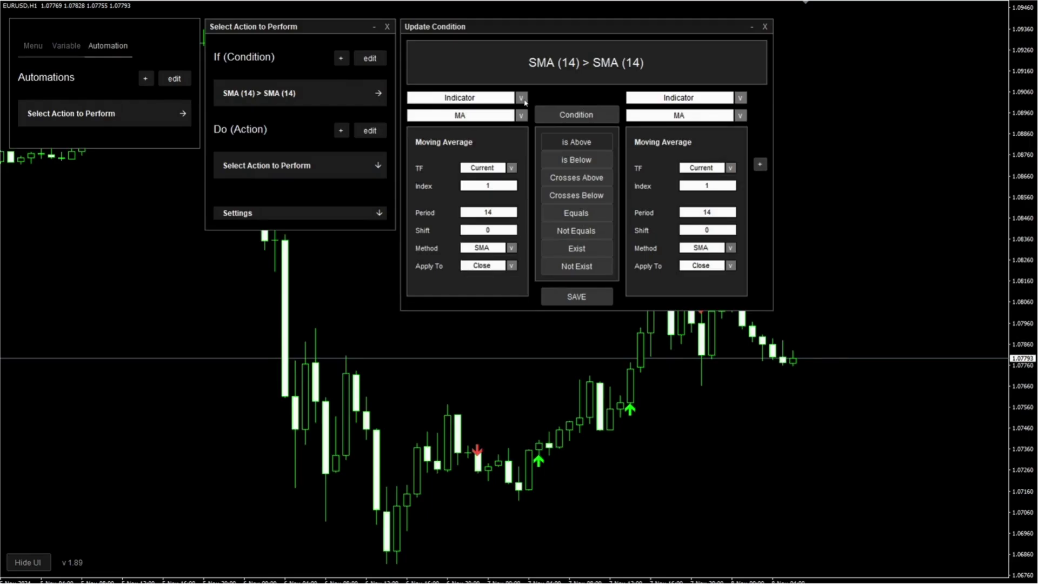
left_click(522, 99)
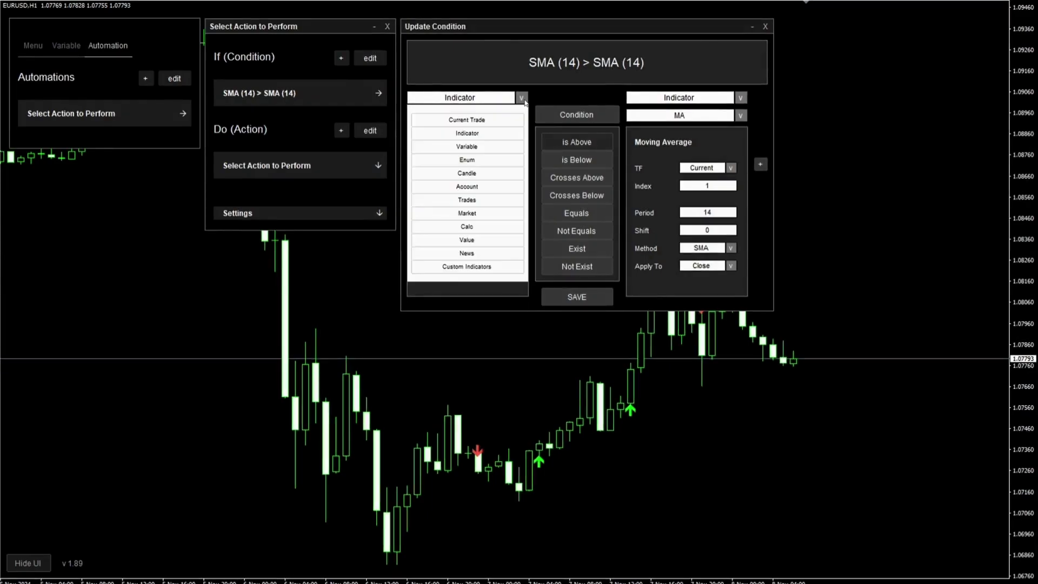
left_click(476, 267)
left_click(522, 115)
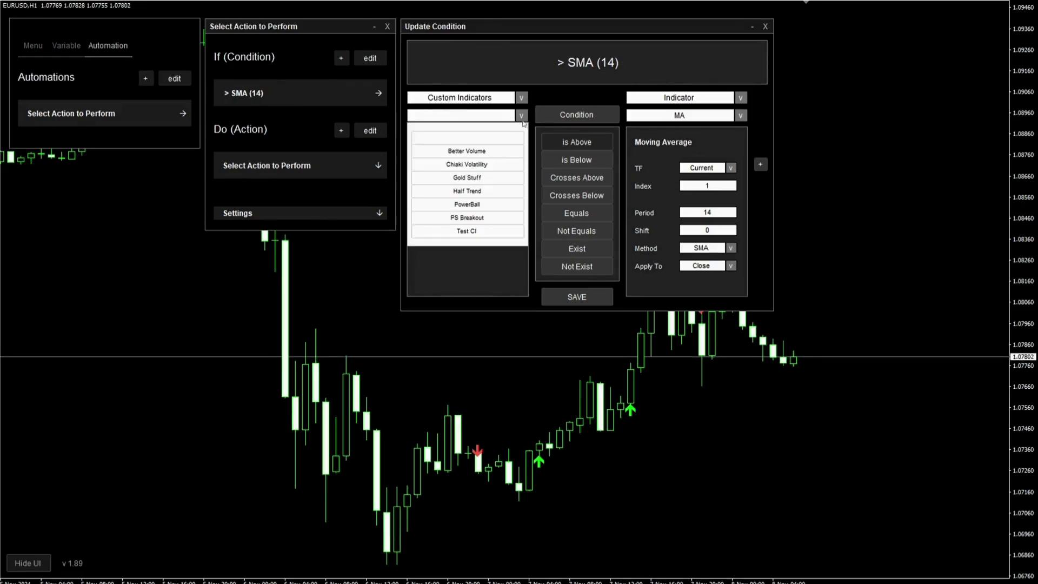
left_click(491, 218)
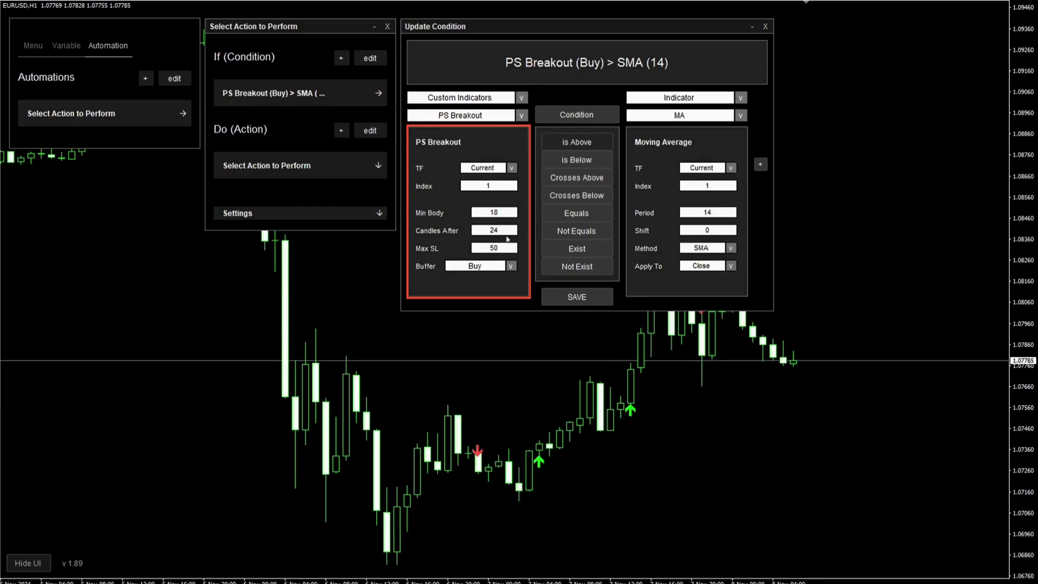
left_click(569, 249)
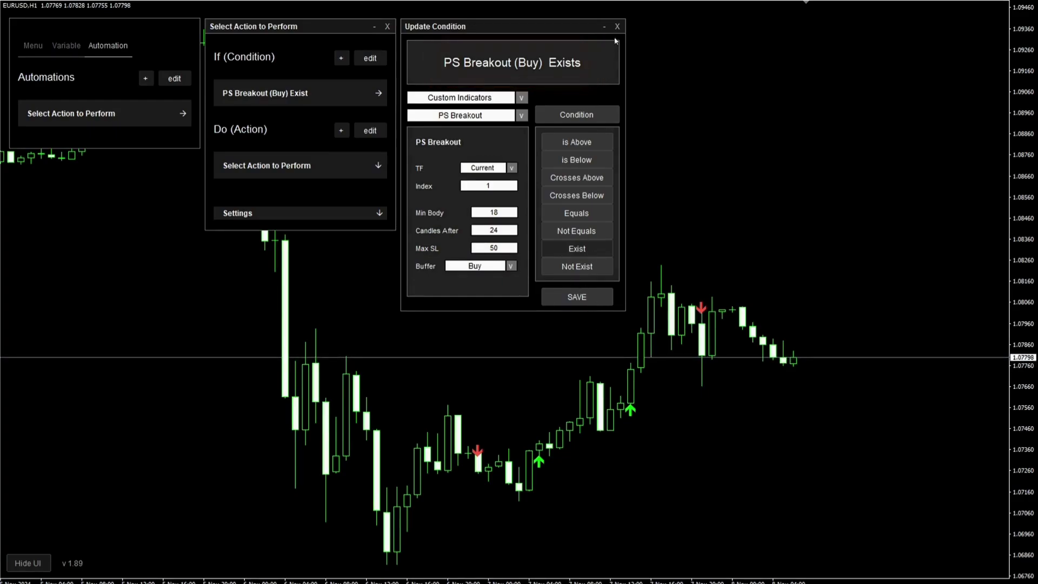
left_click(595, 299)
Set the automation's action to Enter Buy Market
left_click(374, 167)
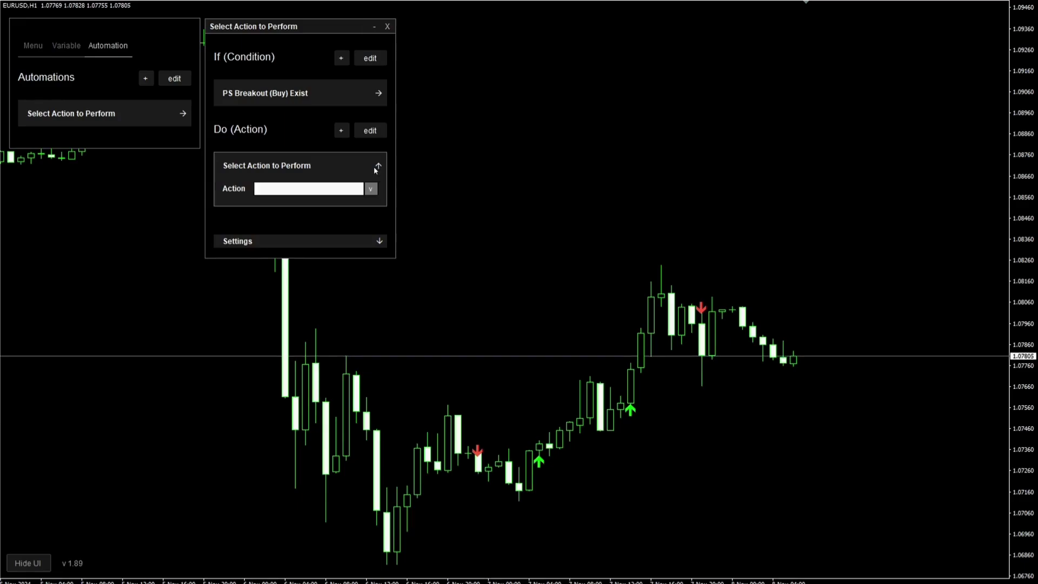
left_click(370, 189)
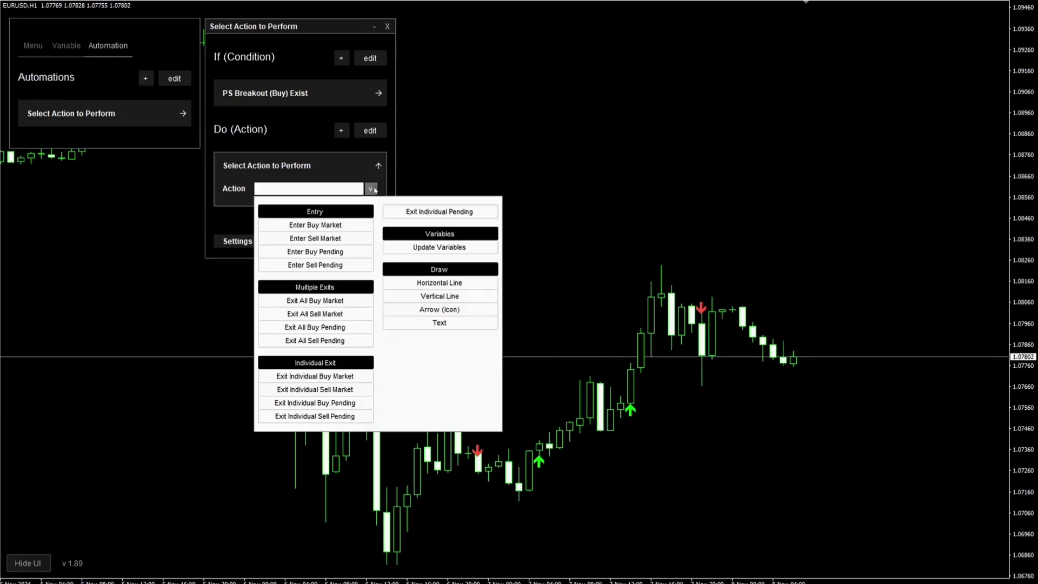
left_click(356, 226)
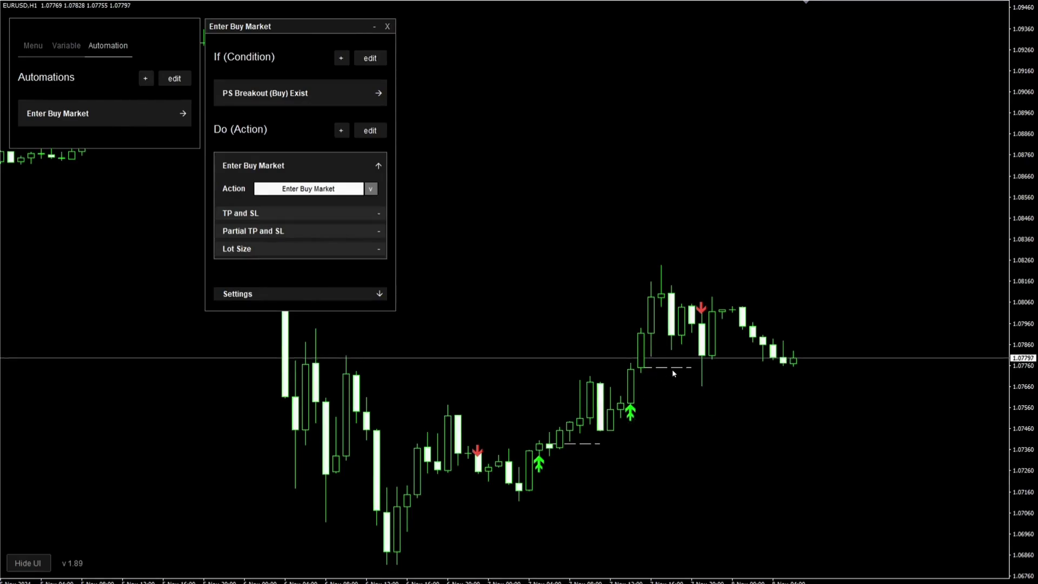
Set the buy order's stop loss to candle Low (1) minus 100 pips and save it
left_click(379, 214)
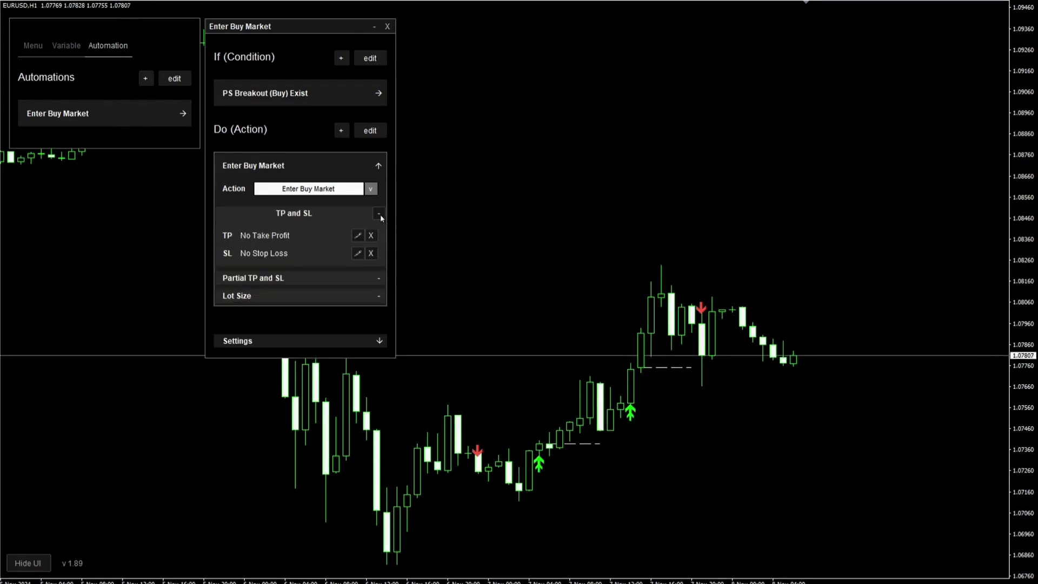
left_click(358, 253)
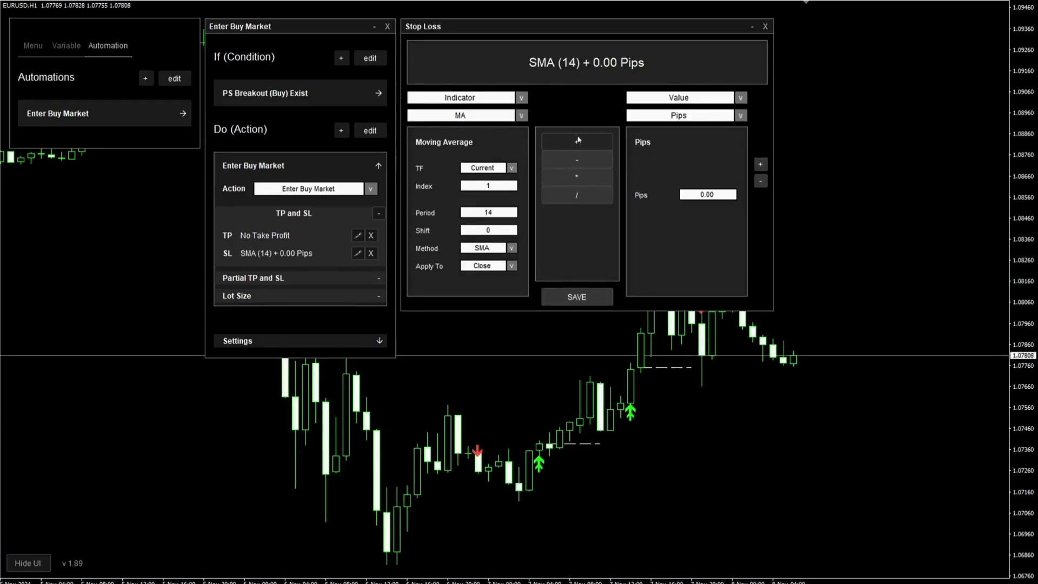
left_click(521, 98)
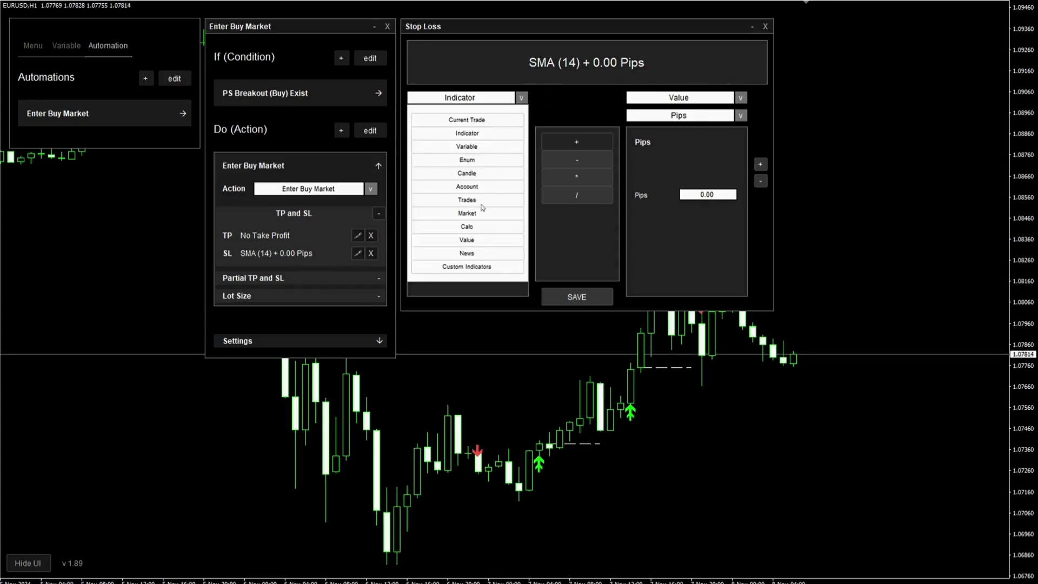
left_click(512, 211)
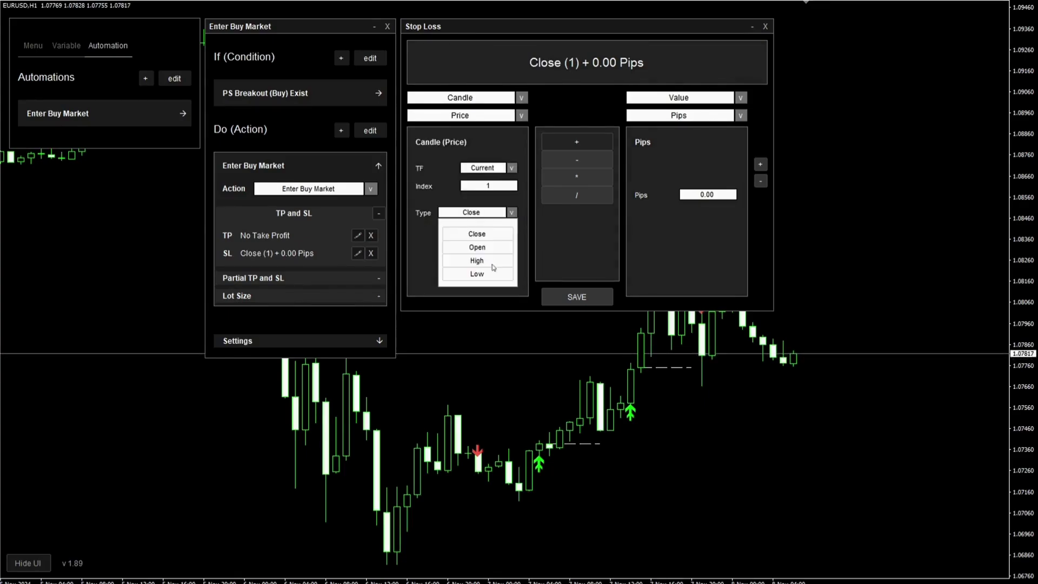
left_click(493, 274)
left_click(577, 160)
left_click(698, 195)
type("10")
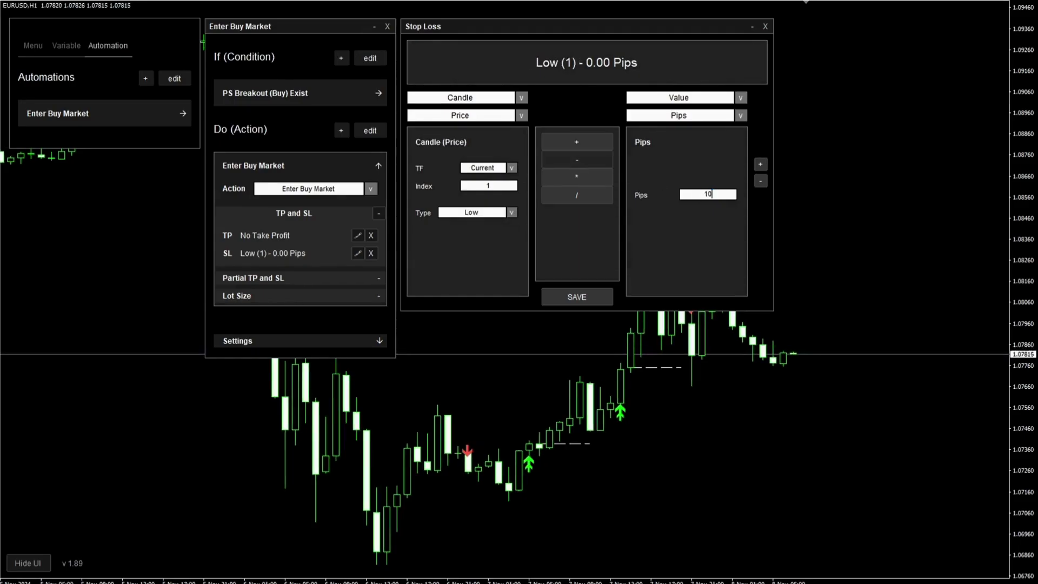
type("0")
left_click(595, 298)
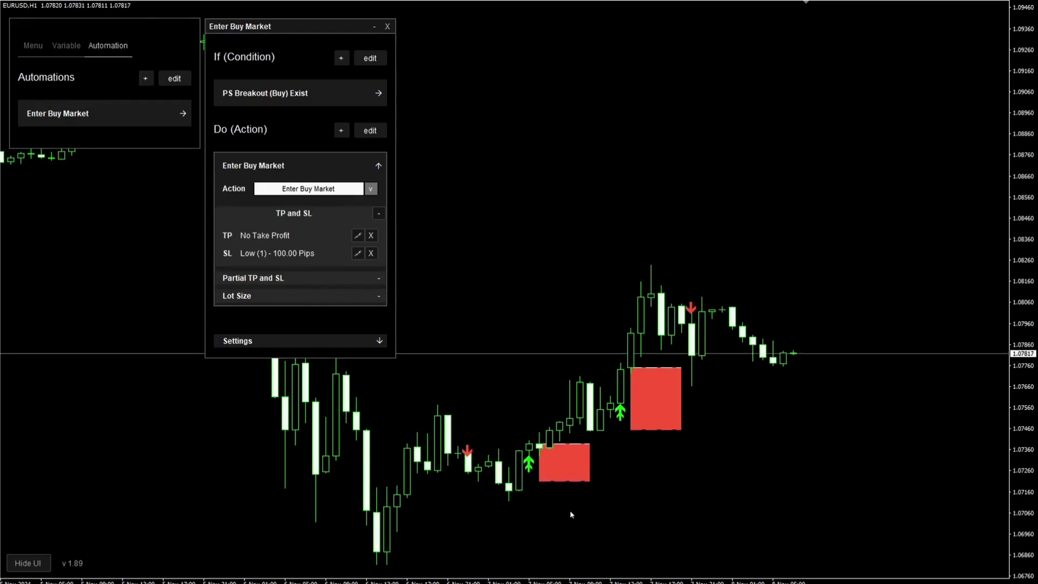
Start the buy take profit formula as Current Trade Open Price plus SL (Distance)
left_click(358, 236)
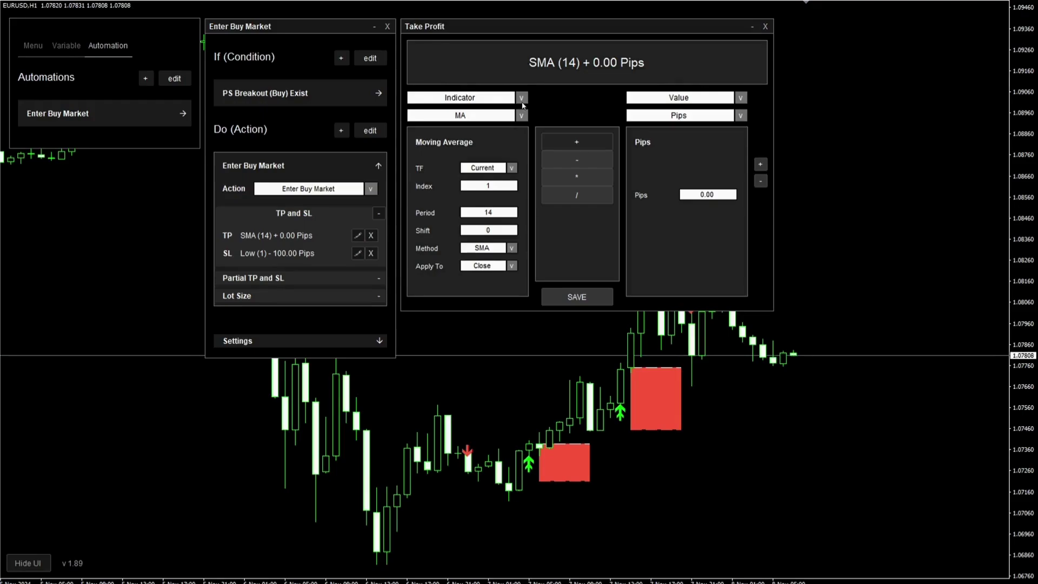
left_click(522, 99)
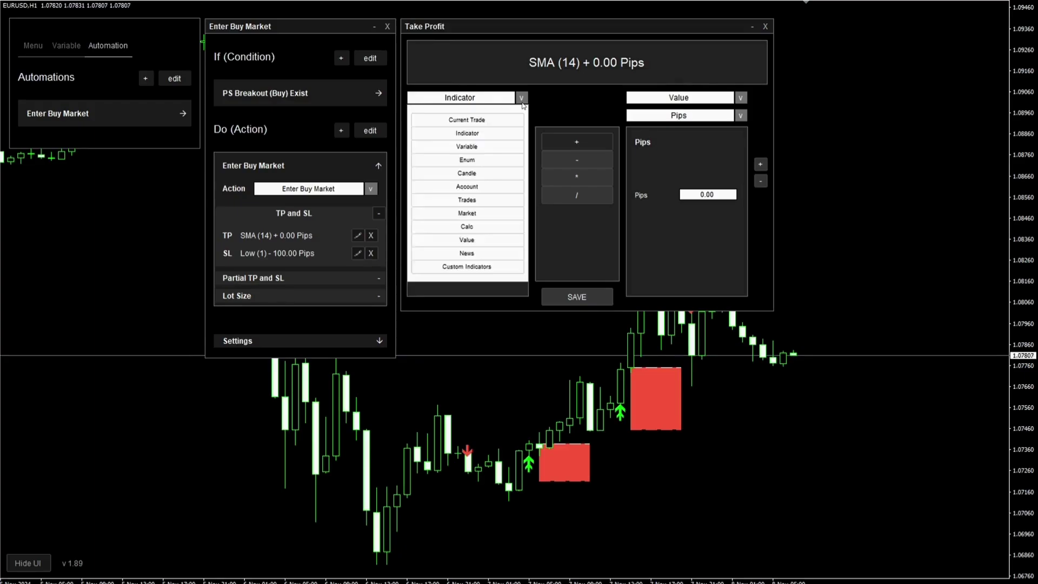
left_click(504, 120)
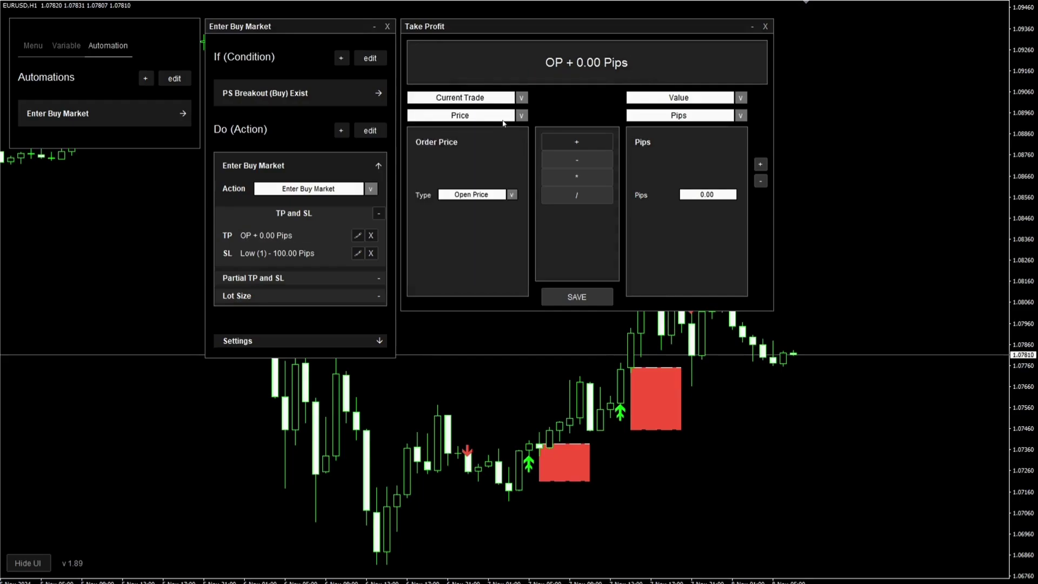
left_click(760, 164)
left_click(741, 97)
left_click(679, 120)
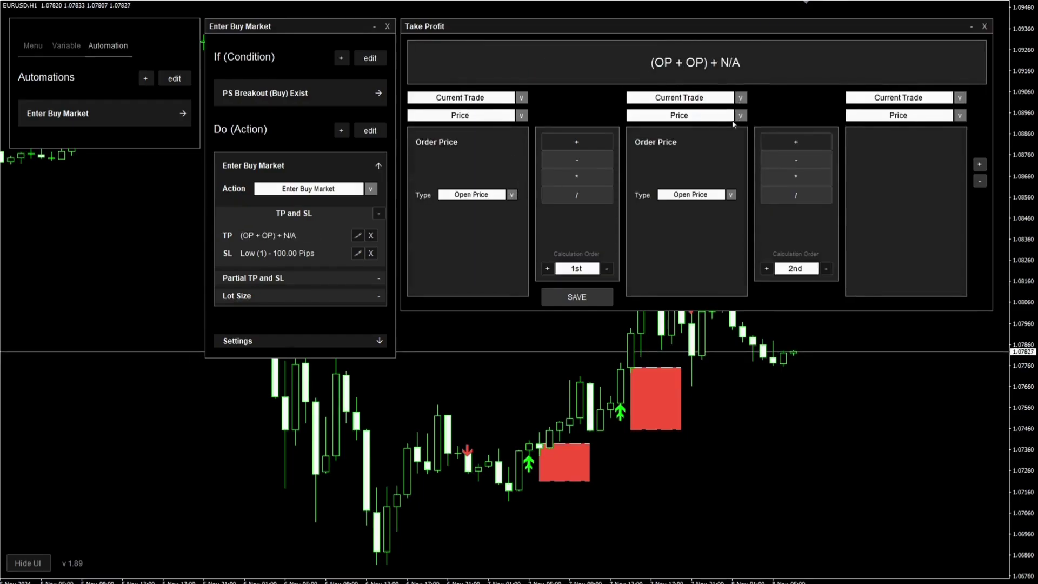
left_click(741, 116)
left_click(703, 135)
Multiply the SL distance by a value of 2, computed first, then save and close the editor
left_click(731, 195)
left_click(695, 255)
left_click(791, 177)
left_click(960, 97)
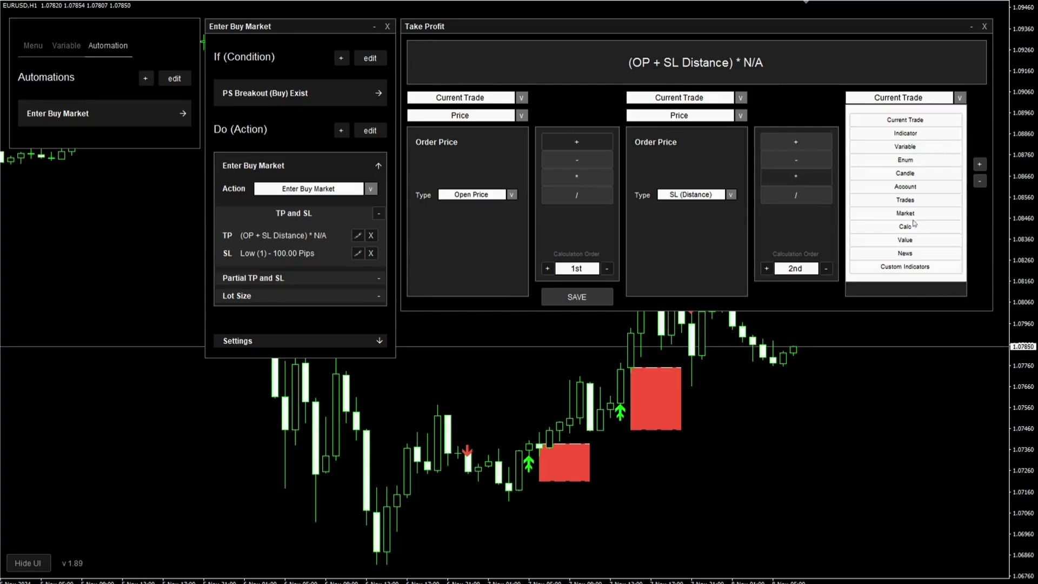
left_click(899, 339)
left_click(927, 194)
type("2nd")
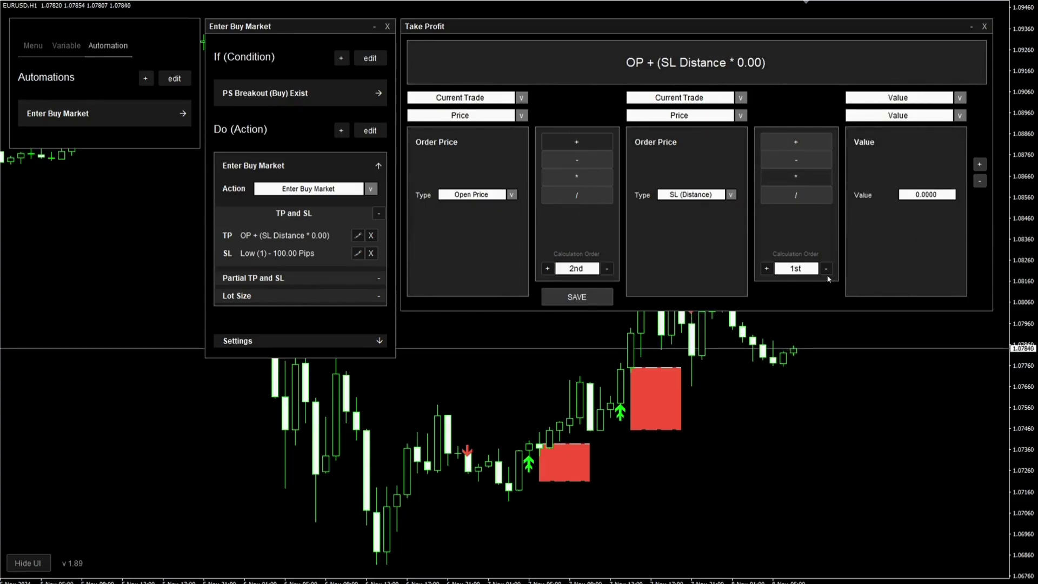
left_click(577, 297)
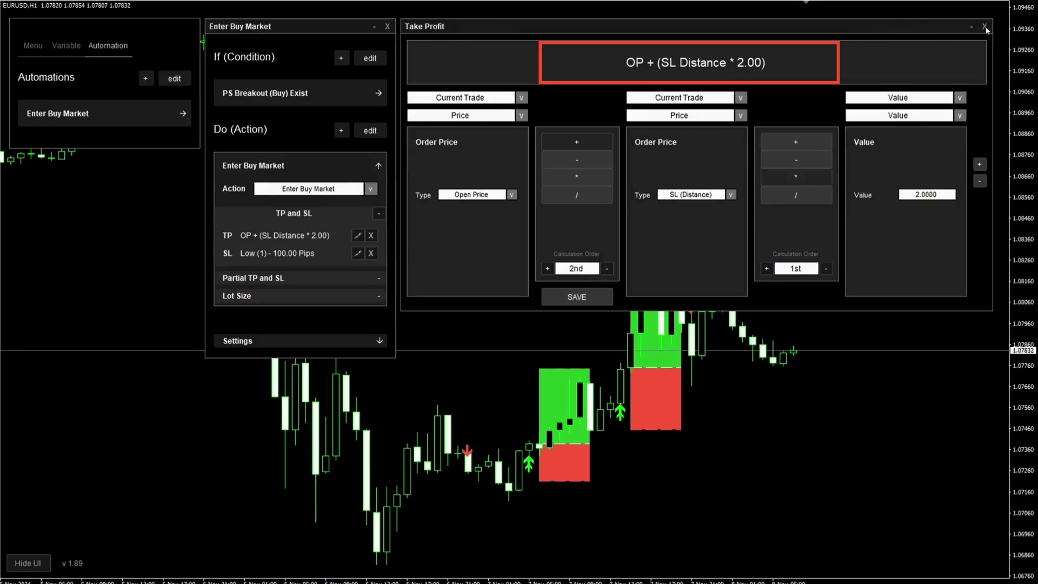
left_click(984, 27)
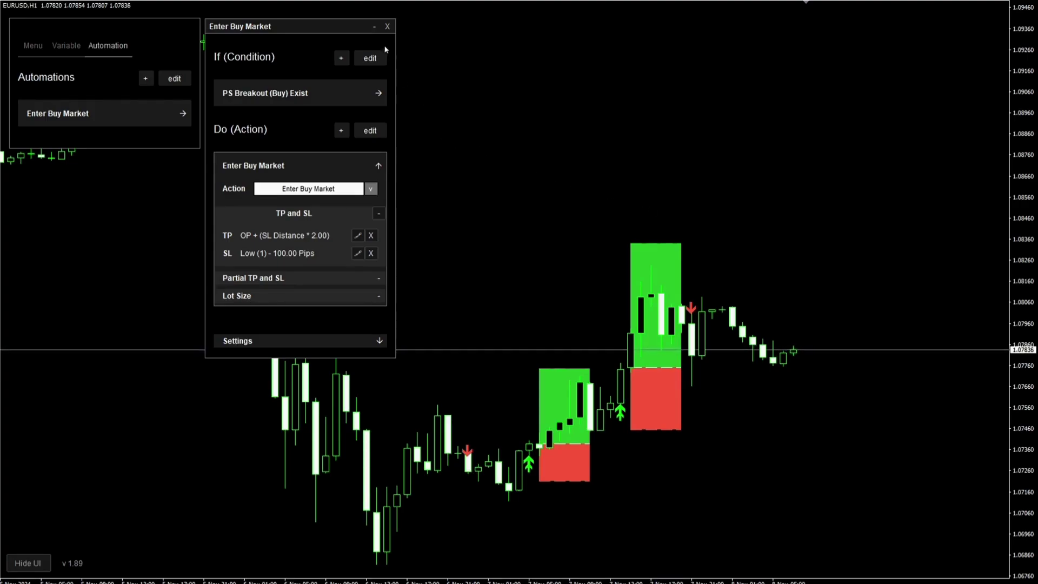
Create a sell automation: PS Breakout (Sell) Exist, Enter Sell Market, High (1) + 100 pip SL, doubled-distance TP
left_click(389, 27)
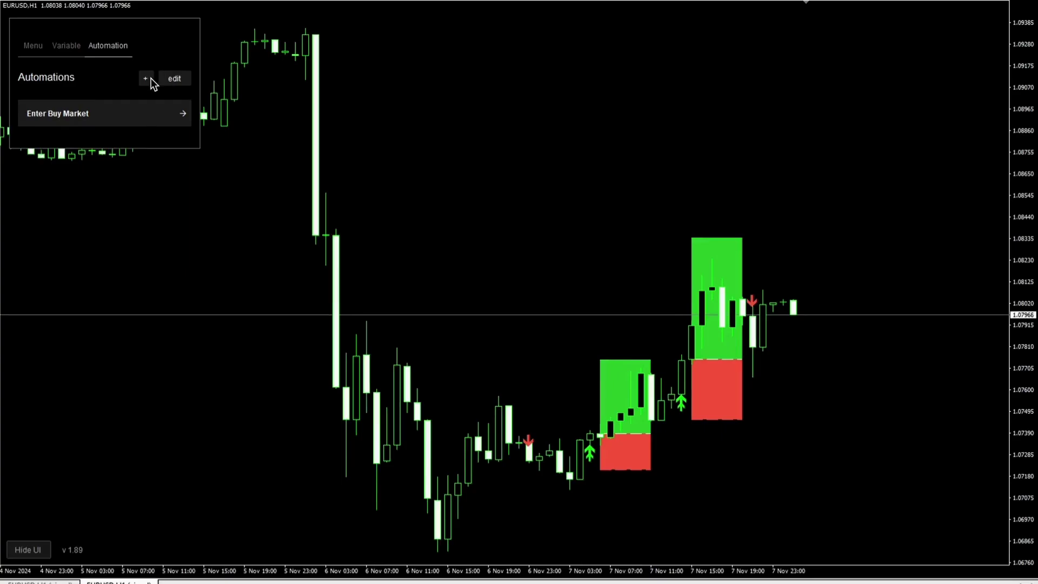
left_click(147, 79)
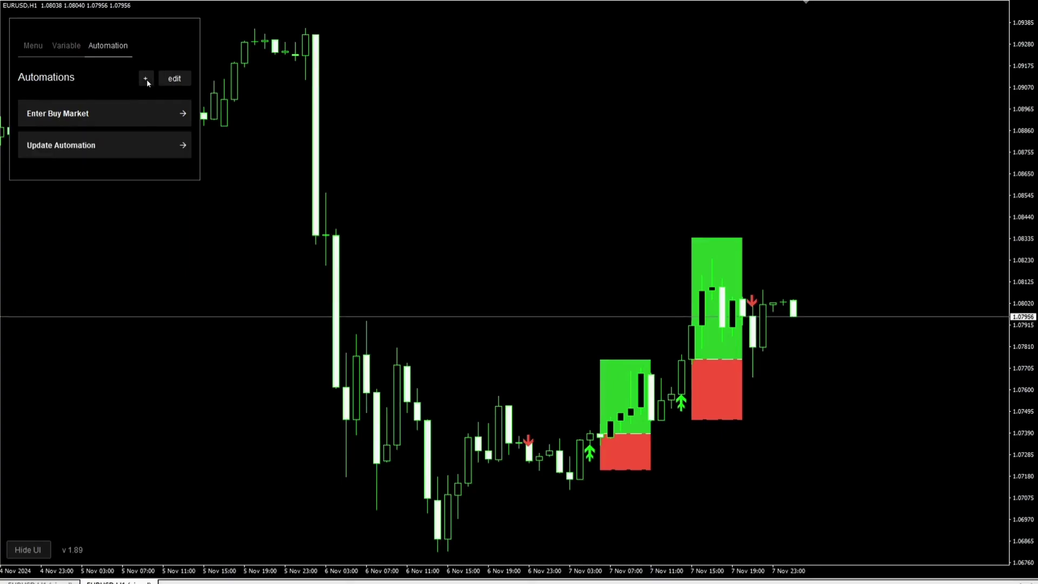
left_click(183, 145)
left_click(378, 93)
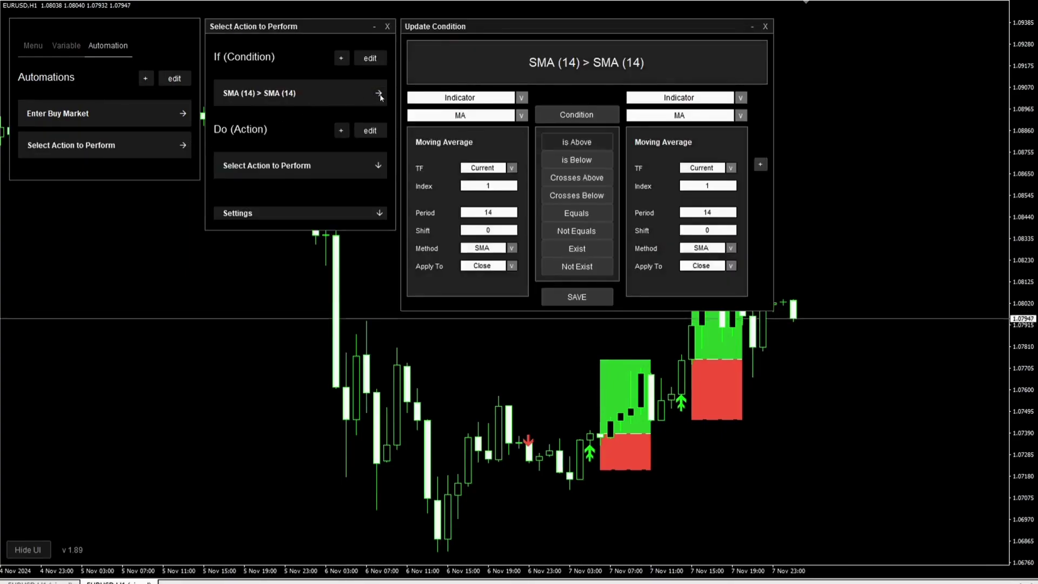
left_click(577, 297)
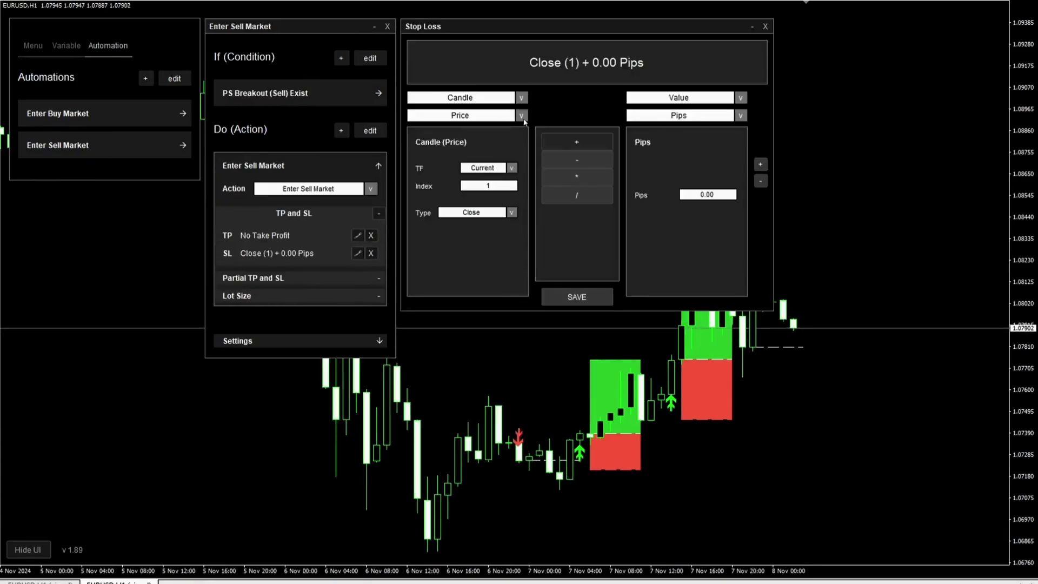
left_click(469, 121)
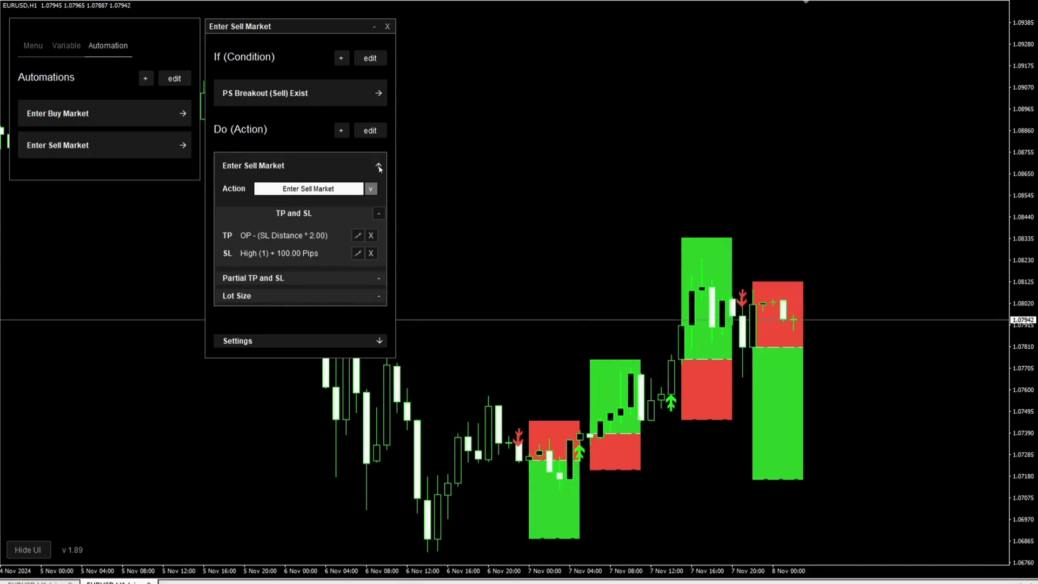
left_click(379, 166)
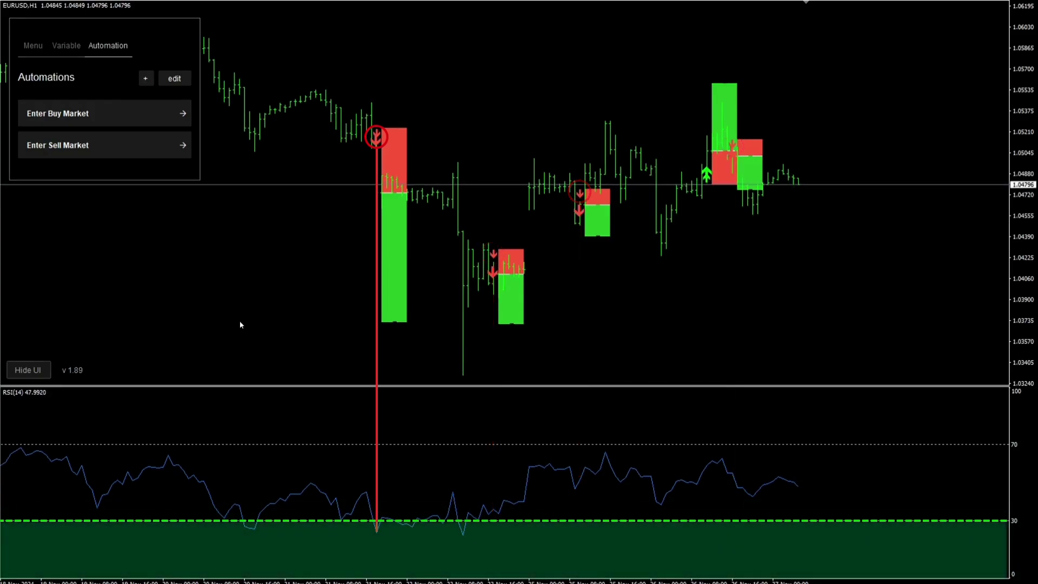
Add a second condition to the sell automation with RSI(14) as its left operand
left_click(183, 145)
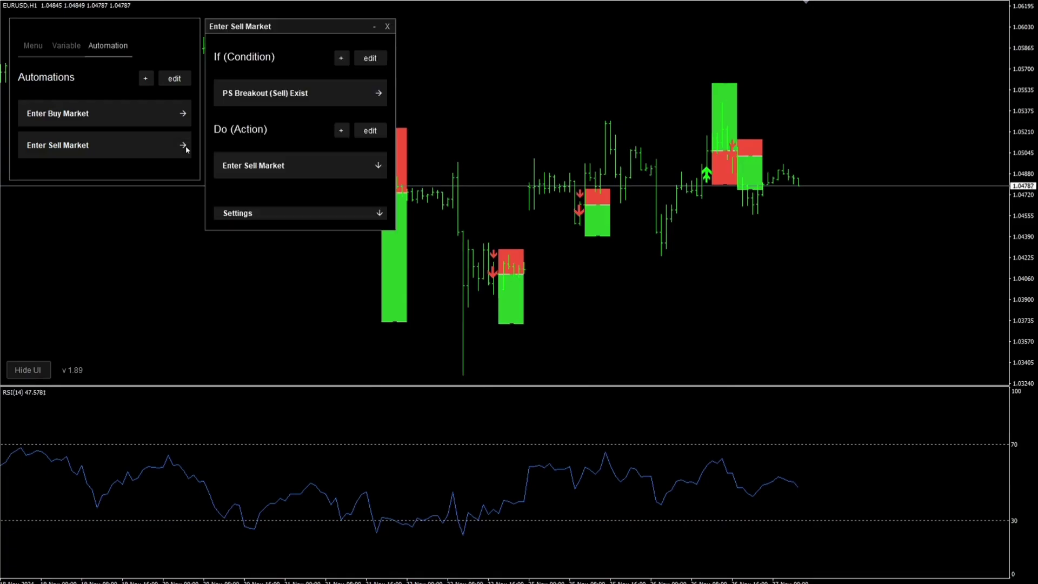
left_click(345, 62)
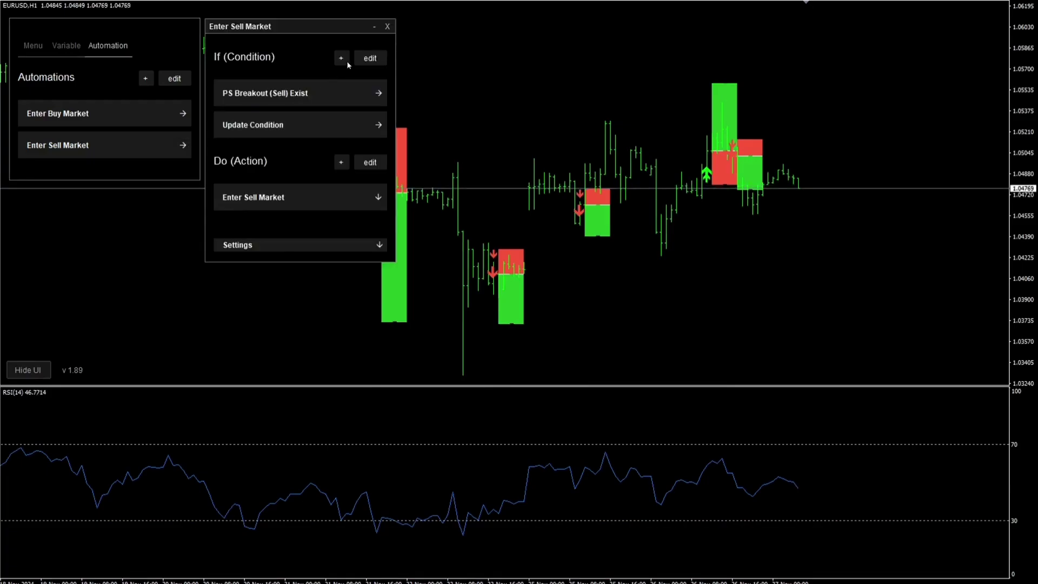
left_click(380, 125)
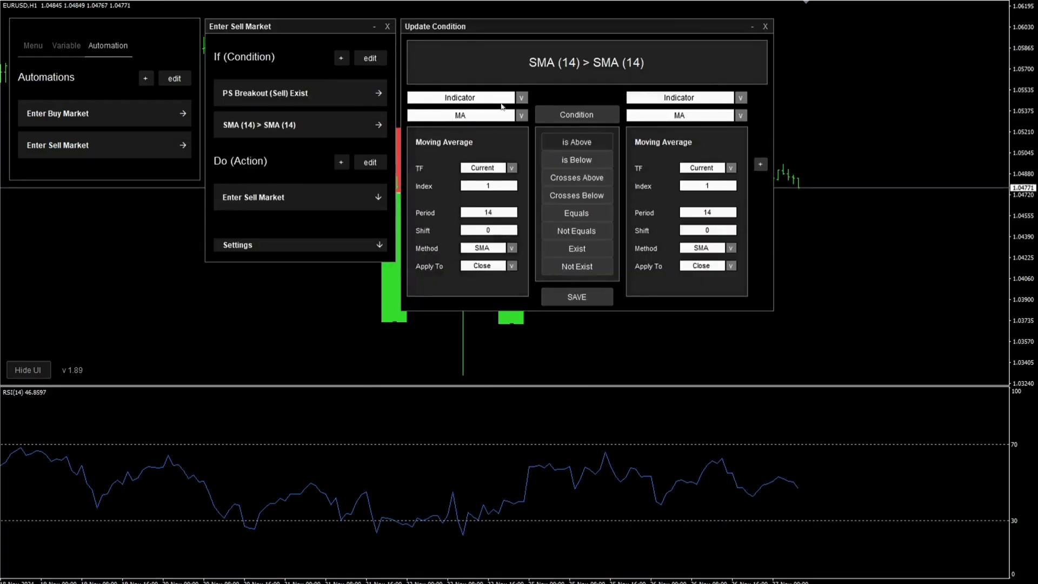
left_click(522, 98)
left_click(522, 100)
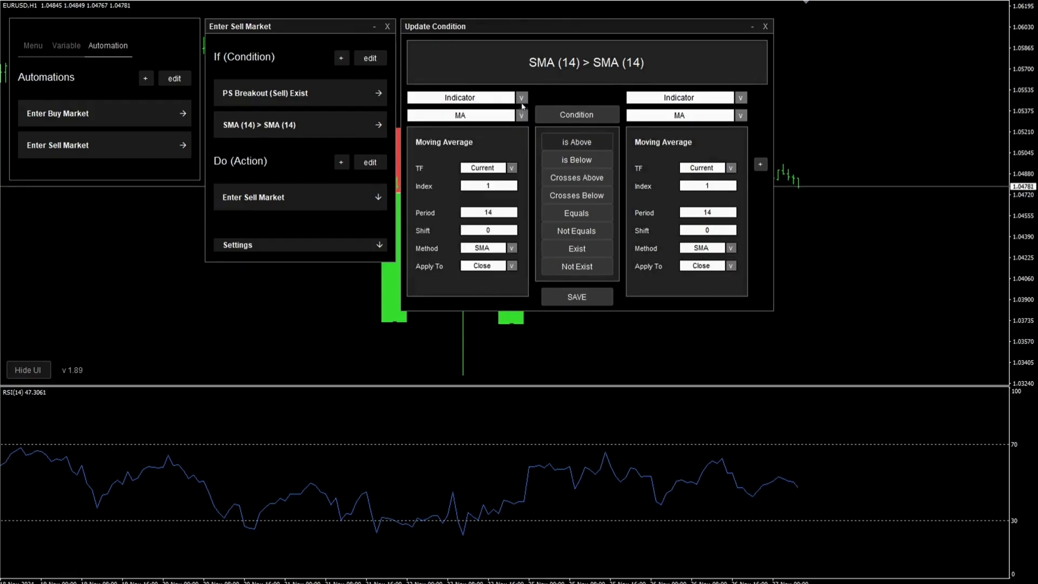
left_click(523, 117)
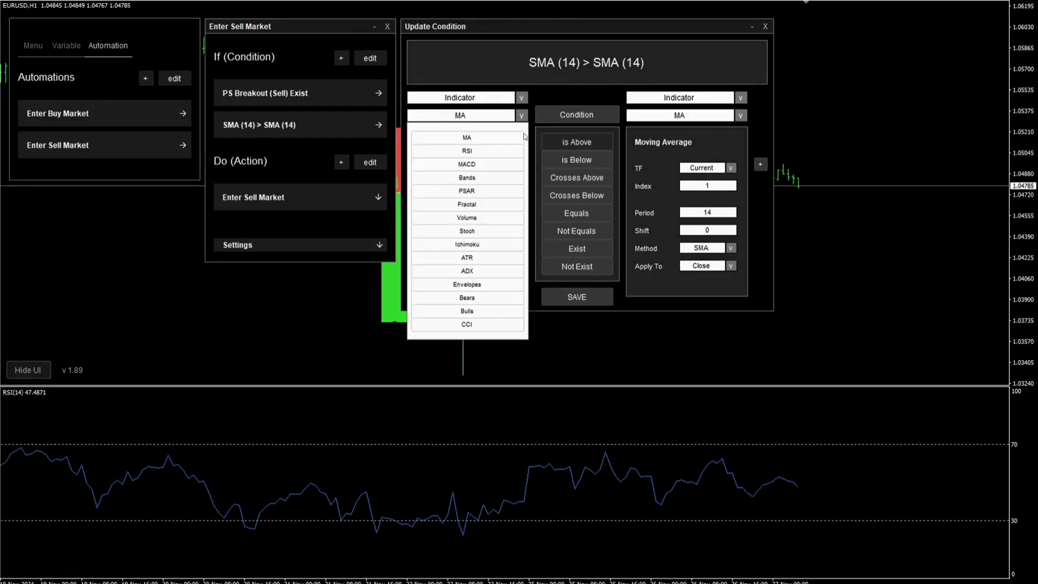
left_click(505, 157)
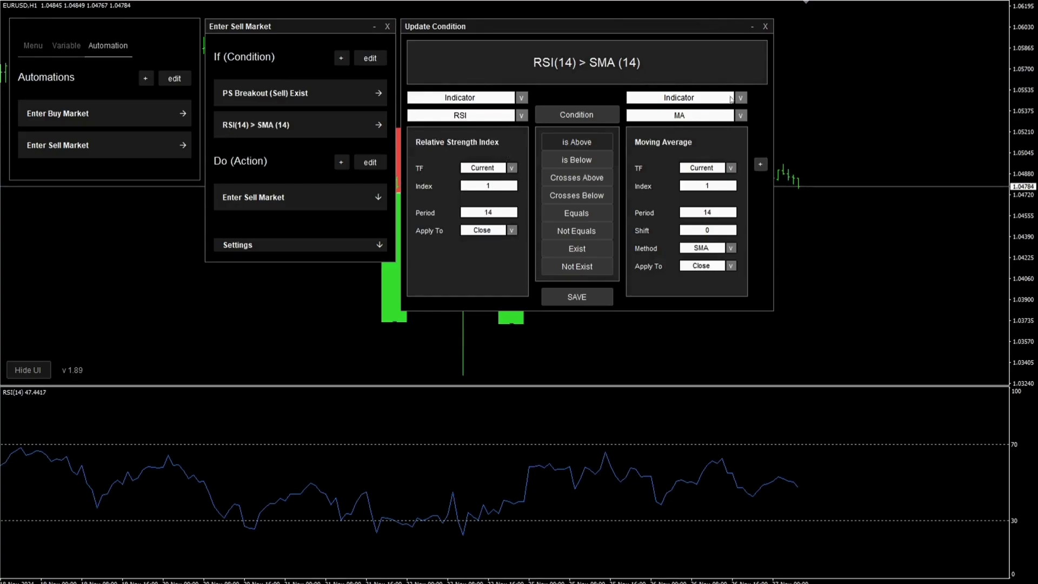
Require RSI to be below a fixed value of 30 and save the condition
left_click(731, 99)
left_click(725, 248)
left_click(713, 193)
type("30")
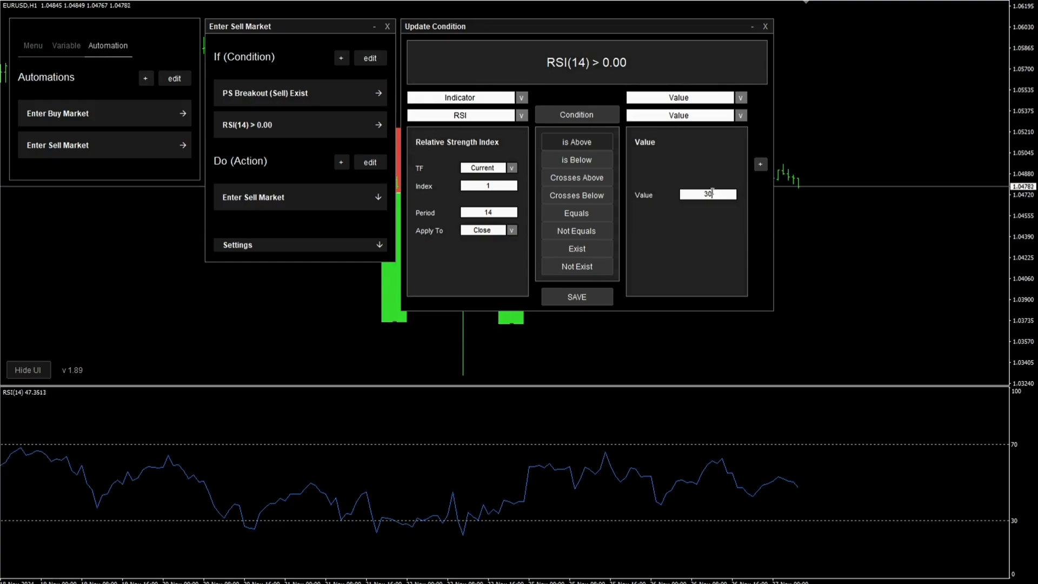
left_click(576, 160)
left_click(574, 300)
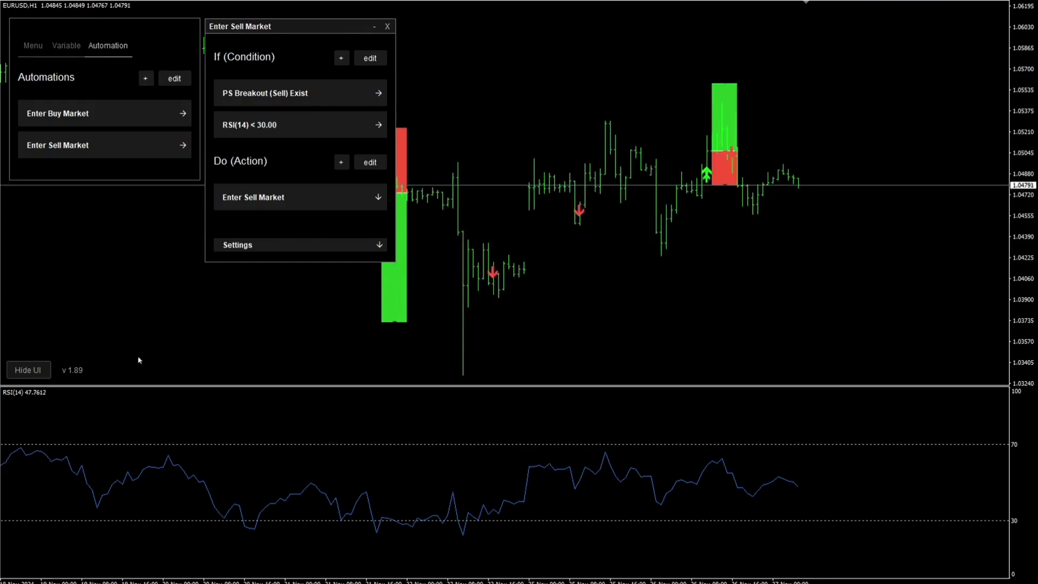
Hide the builder panels so only the EURUSD H1 chart and RSI(14) pane remain
left_click(35, 372)
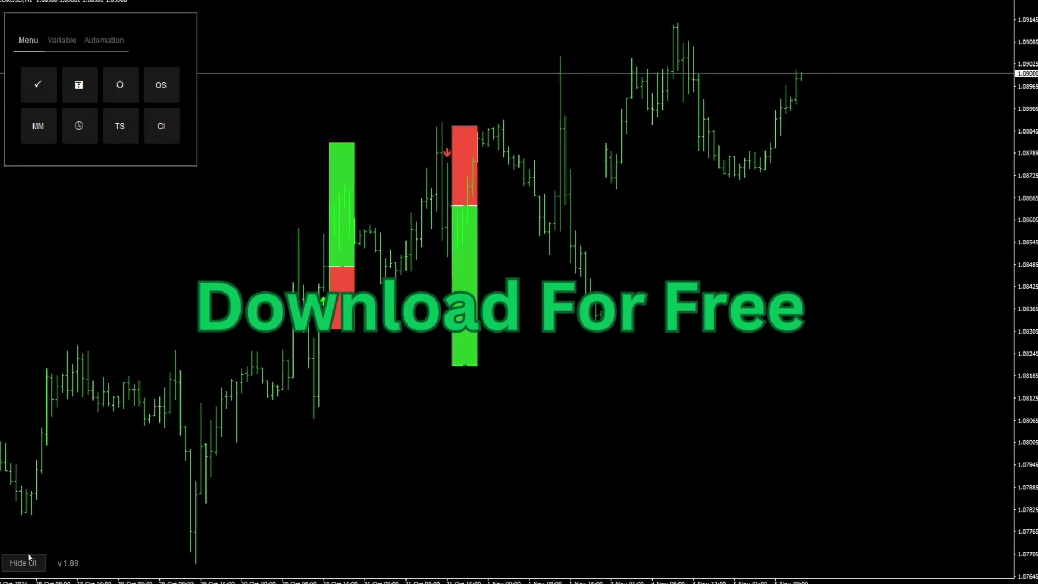
left_click(25, 563)
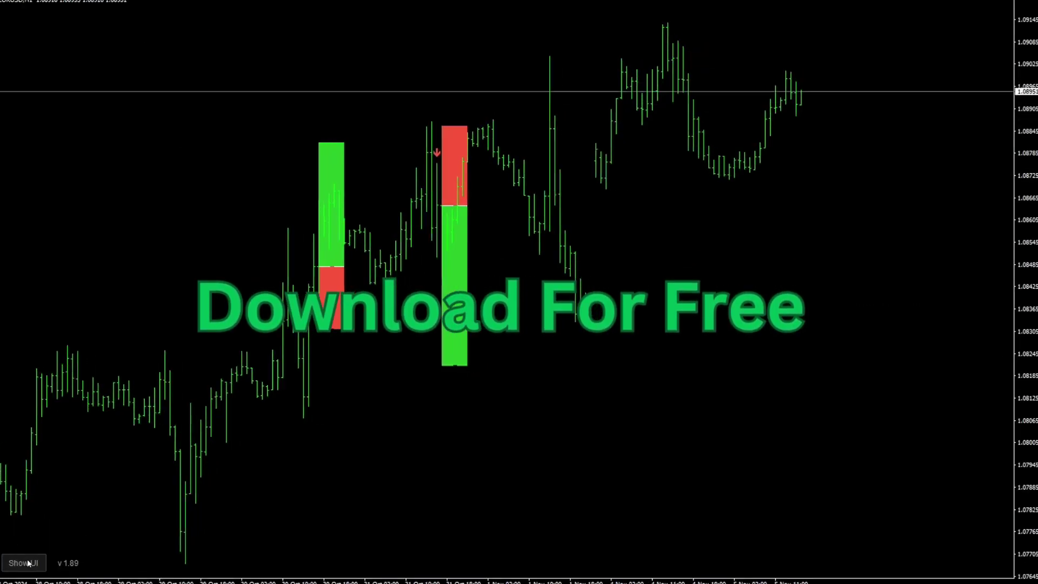